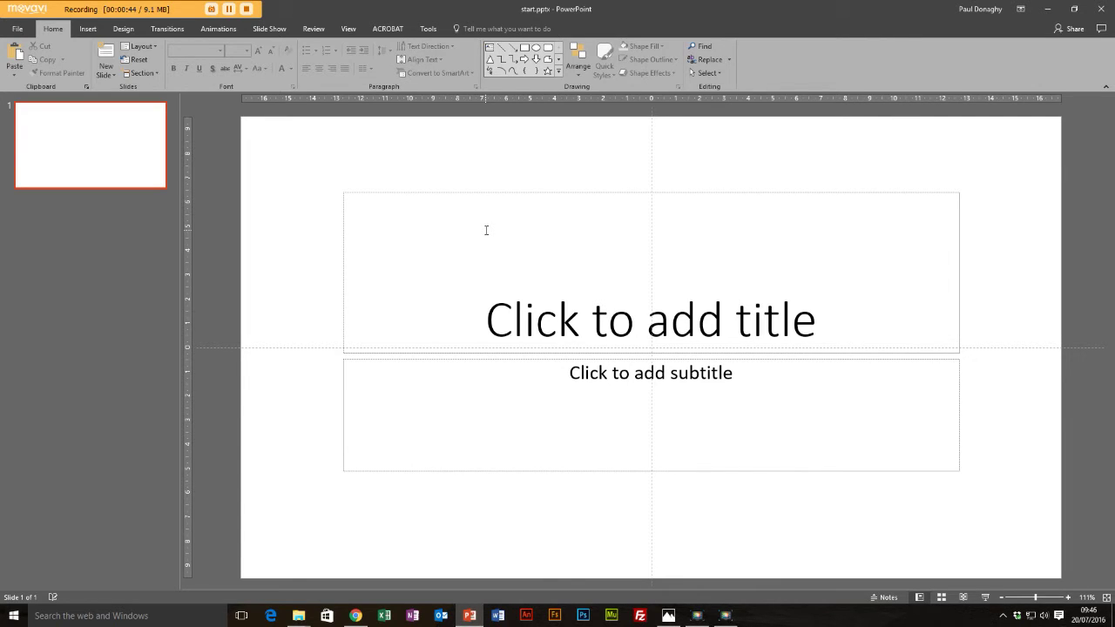
- Delete the title and subtitle placeholders so the slide is empty
{"action": "left_click", "coordinate": [546, 193]}
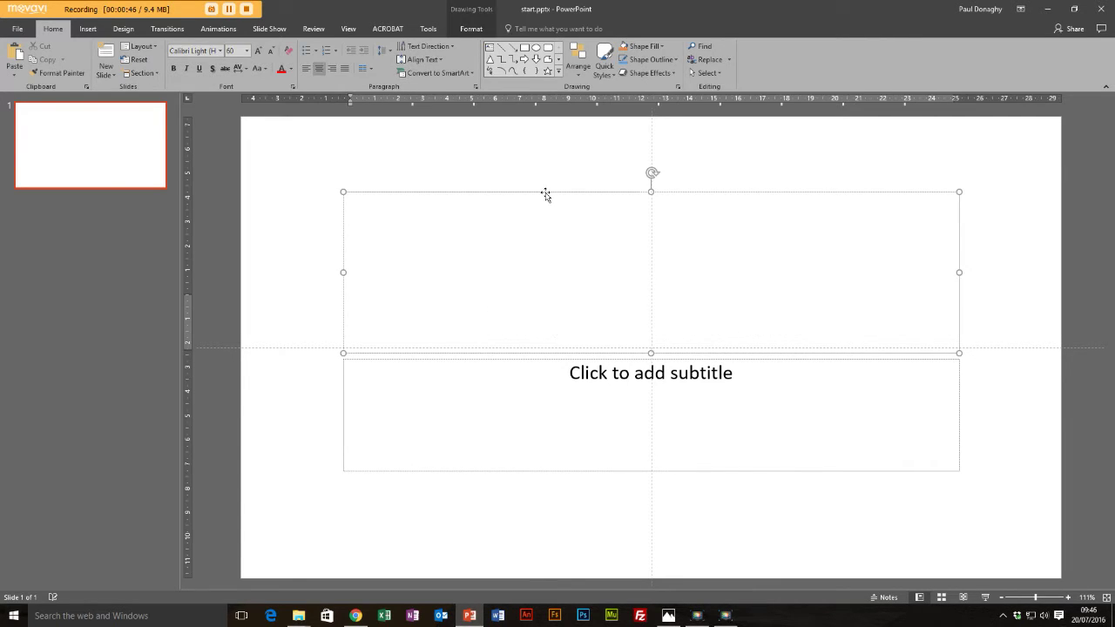
{"action": "left_click", "coordinate": [555, 192]}
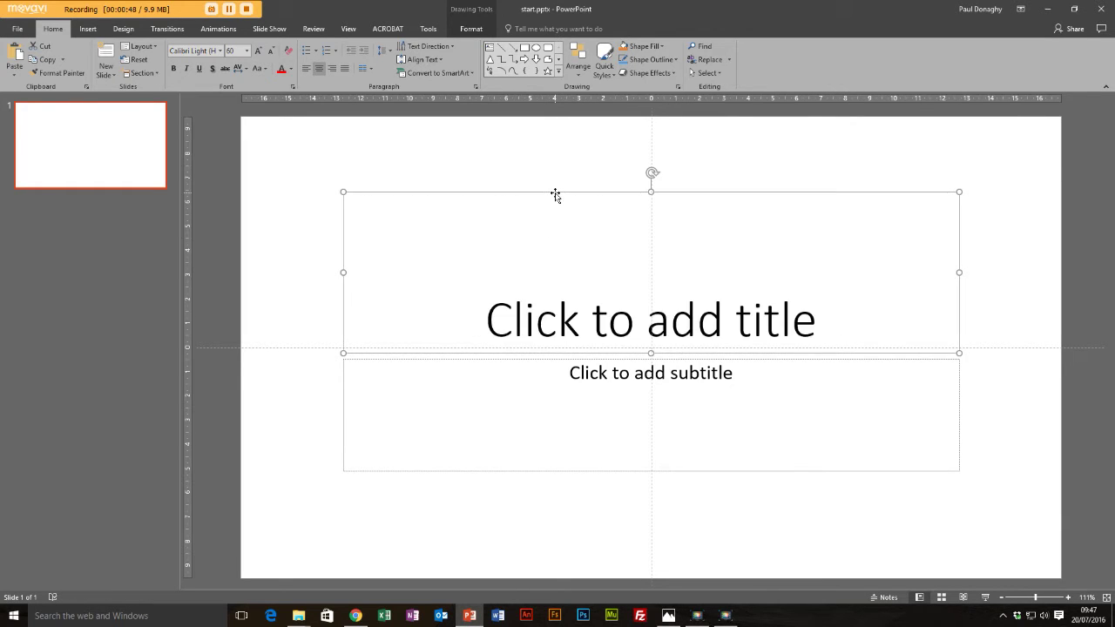
{"action": "key", "text": "Delete"}
{"action": "left_click", "coordinate": [558, 359]}
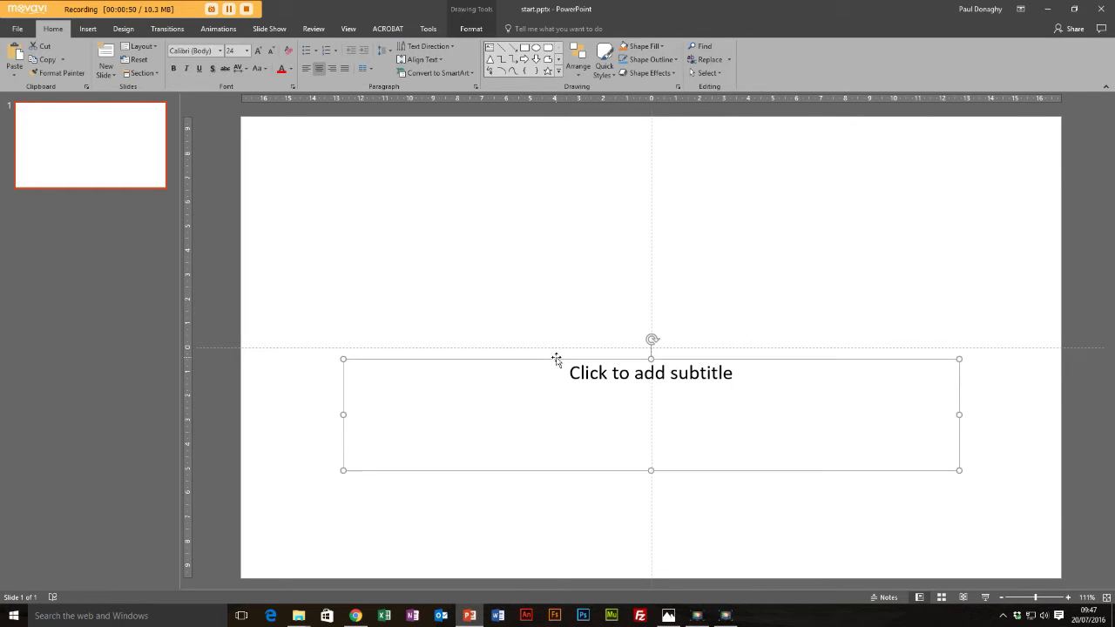
{"action": "key", "text": "Delete"}
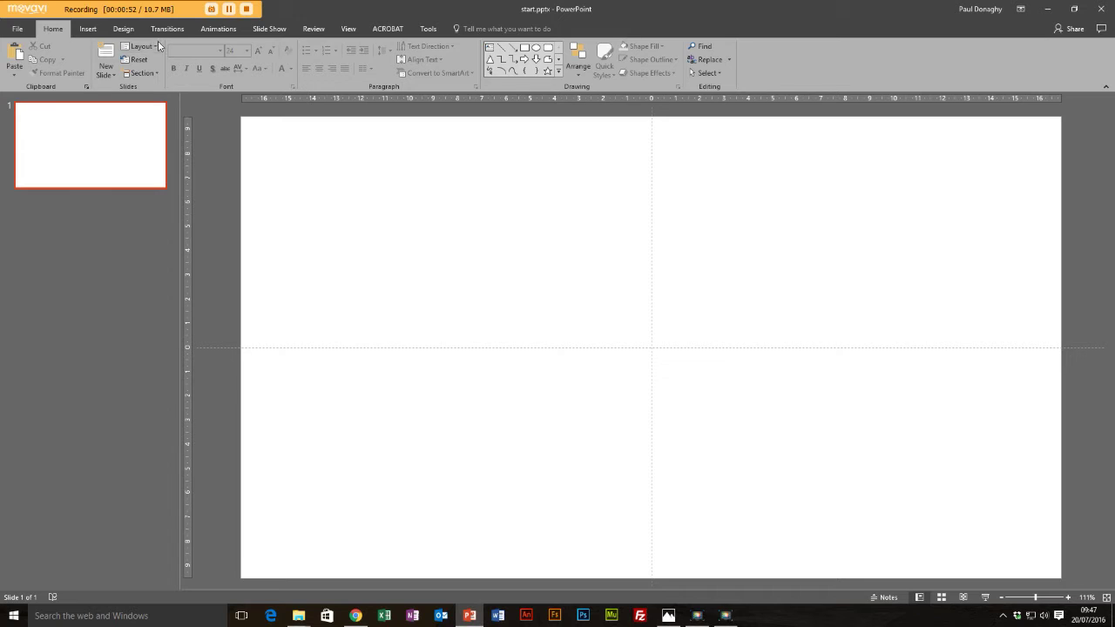
{"action": "left_click", "coordinate": [124, 29]}
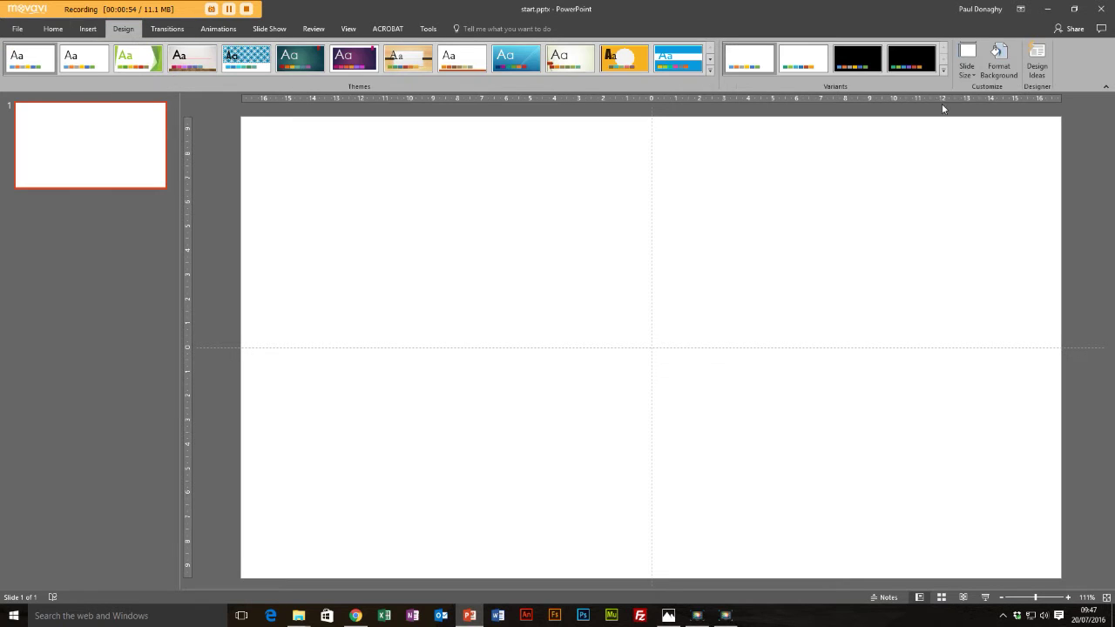
- Set the slide size to A4 Paper in portrait orientation, scaling content with Maximize
{"action": "left_click", "coordinate": [969, 76]}
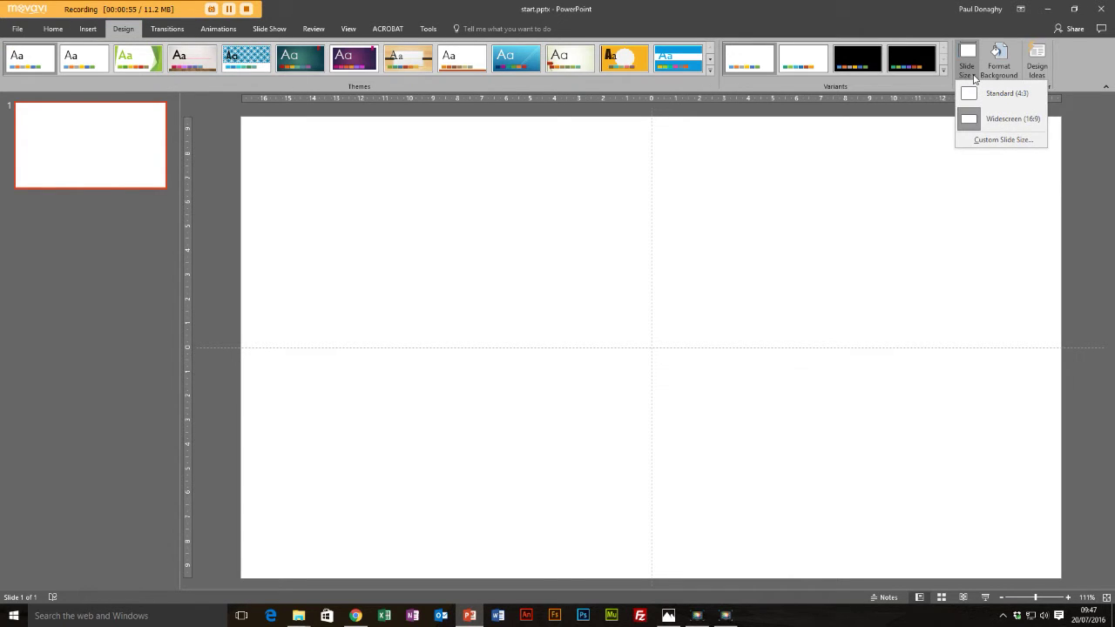
{"action": "left_click", "coordinate": [991, 141]}
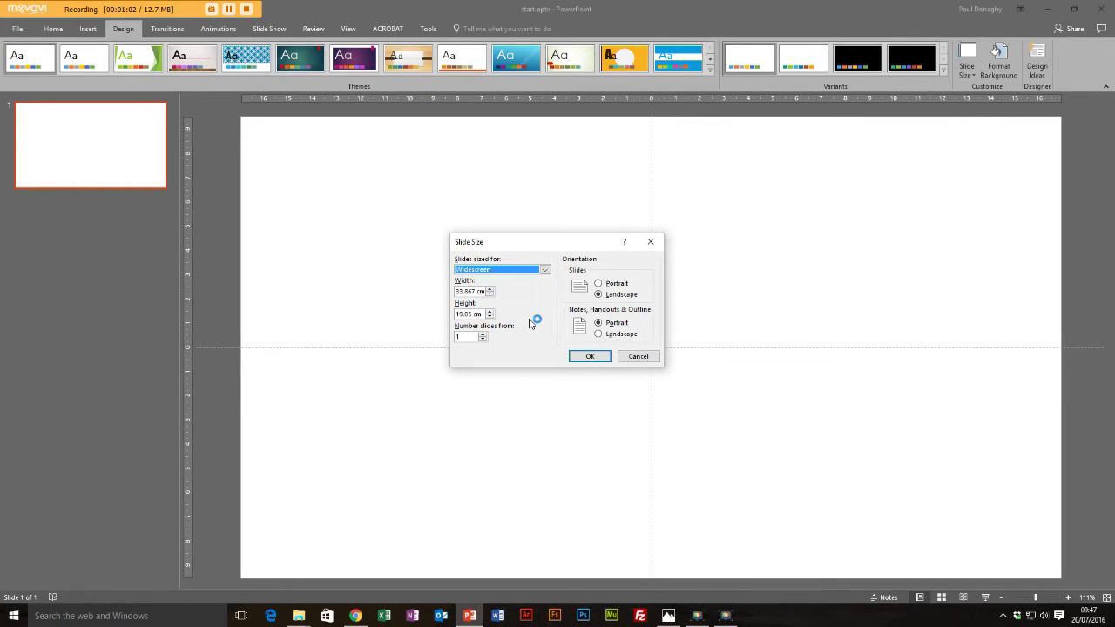
{"action": "left_click", "coordinate": [544, 269]}
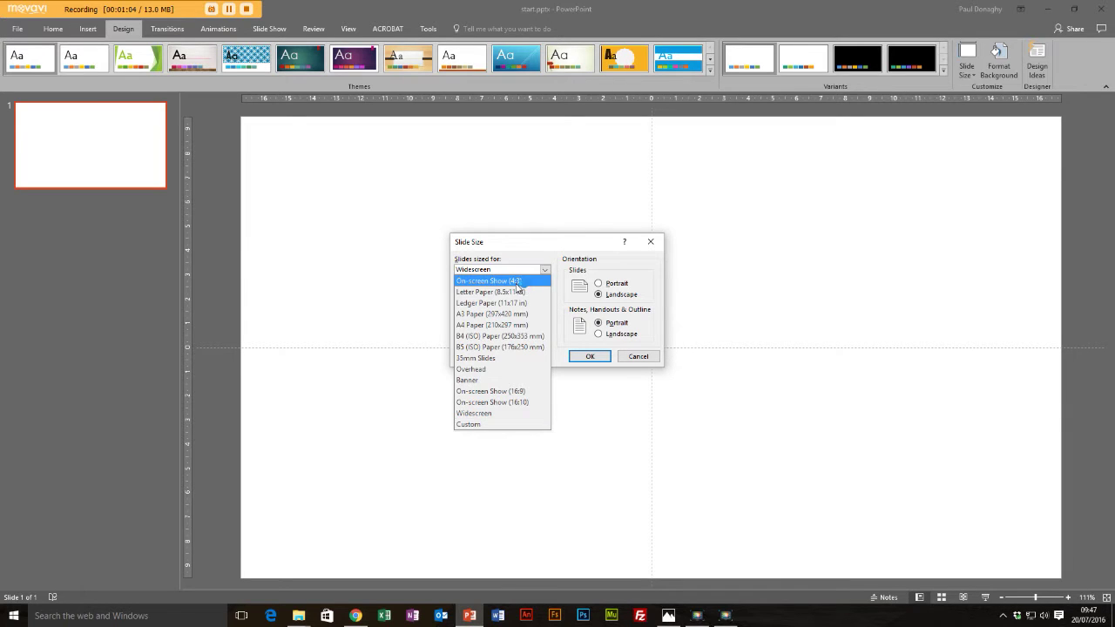
{"action": "left_click", "coordinate": [481, 425]}
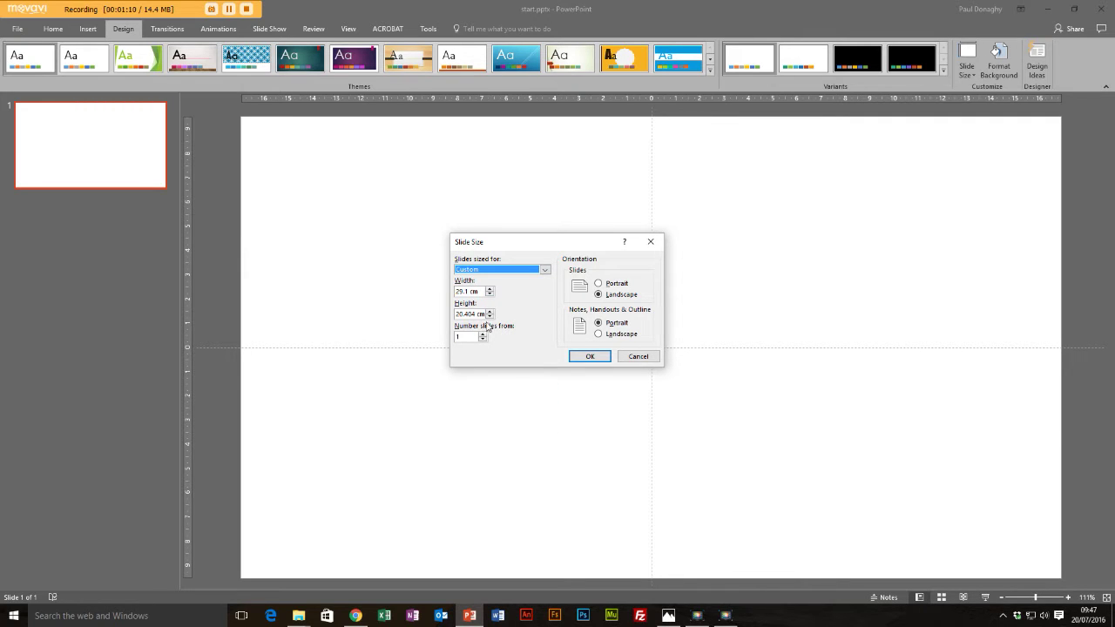
{"action": "left_click", "coordinate": [546, 270]}
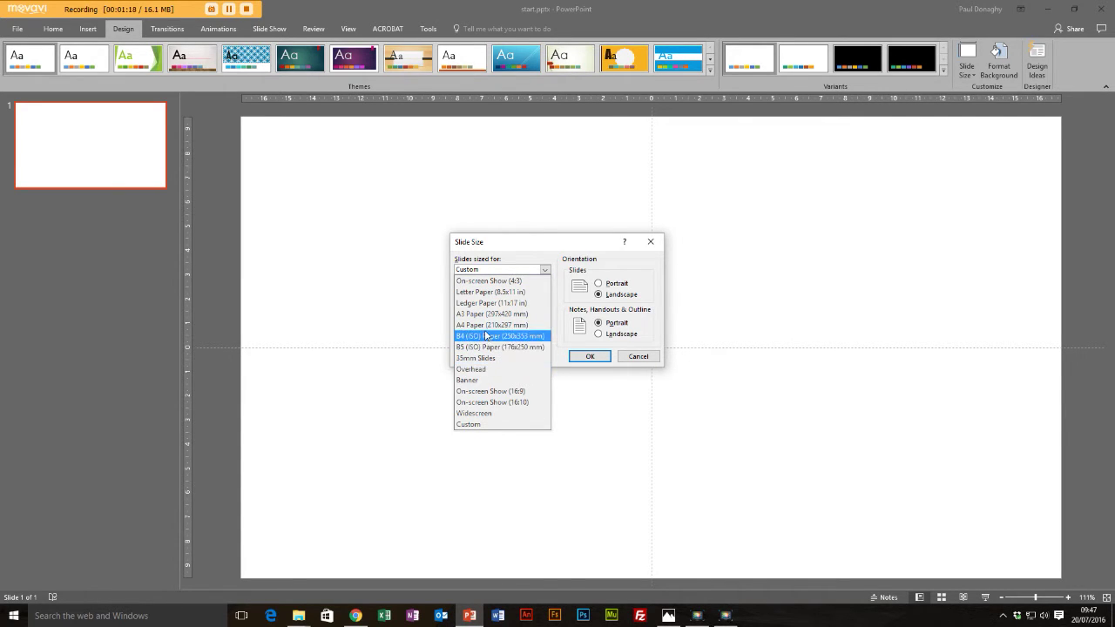
{"action": "left_click", "coordinate": [484, 326]}
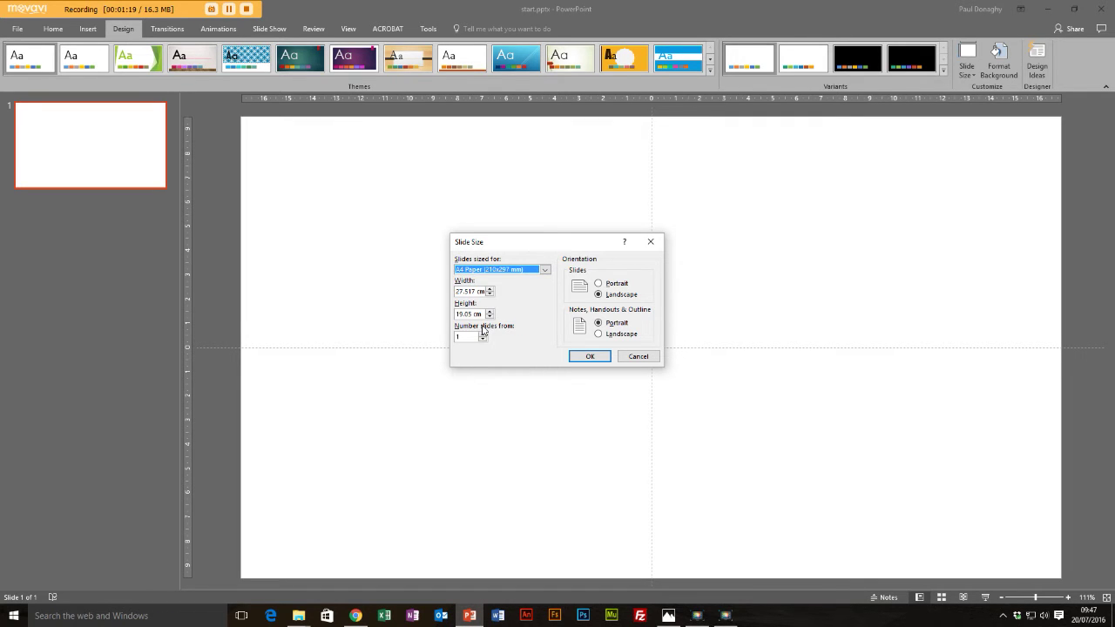
{"action": "left_click", "coordinate": [599, 284]}
{"action": "left_click", "coordinate": [590, 356]}
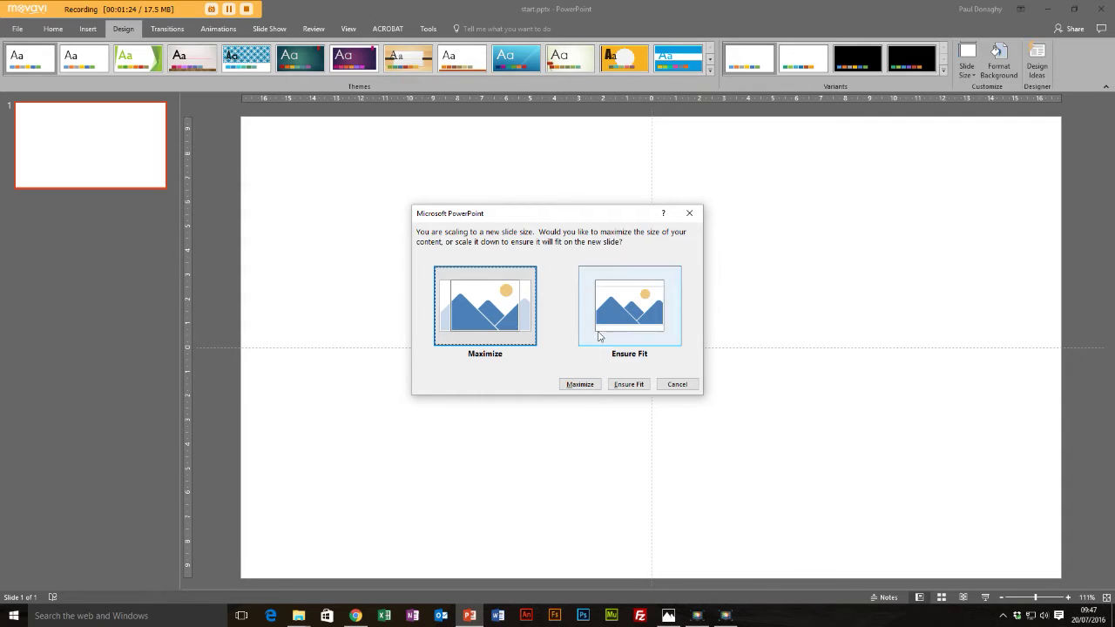
{"action": "left_click", "coordinate": [580, 384]}
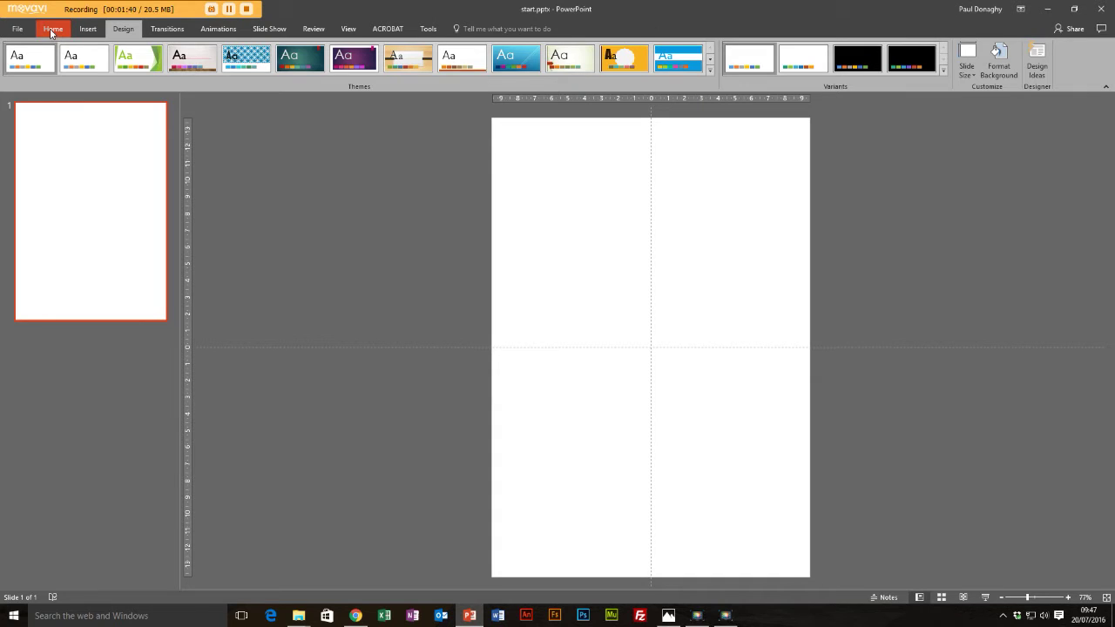
- Draw a rectangle banner across the top of the slide
{"action": "left_click", "coordinate": [88, 29]}
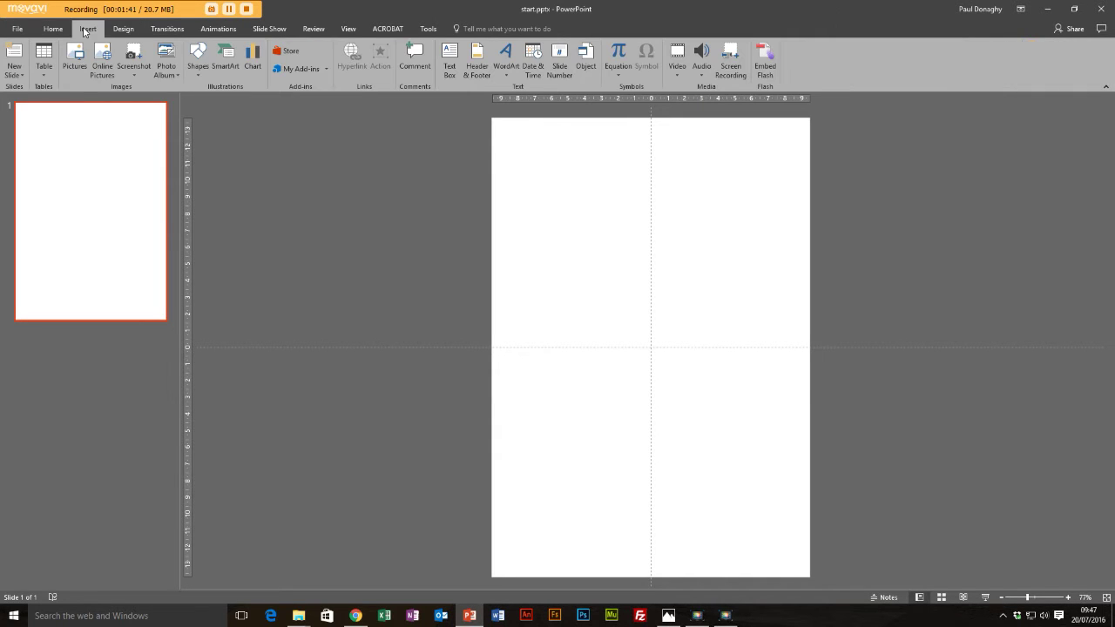
{"action": "left_click", "coordinate": [198, 59]}
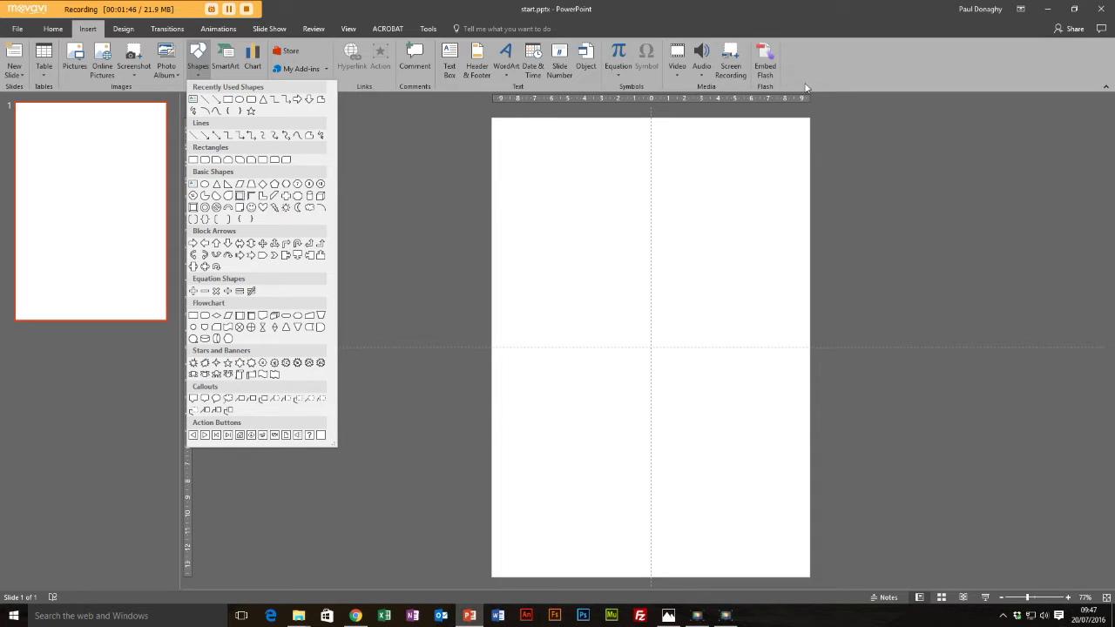
{"action": "left_click", "coordinate": [838, 74]}
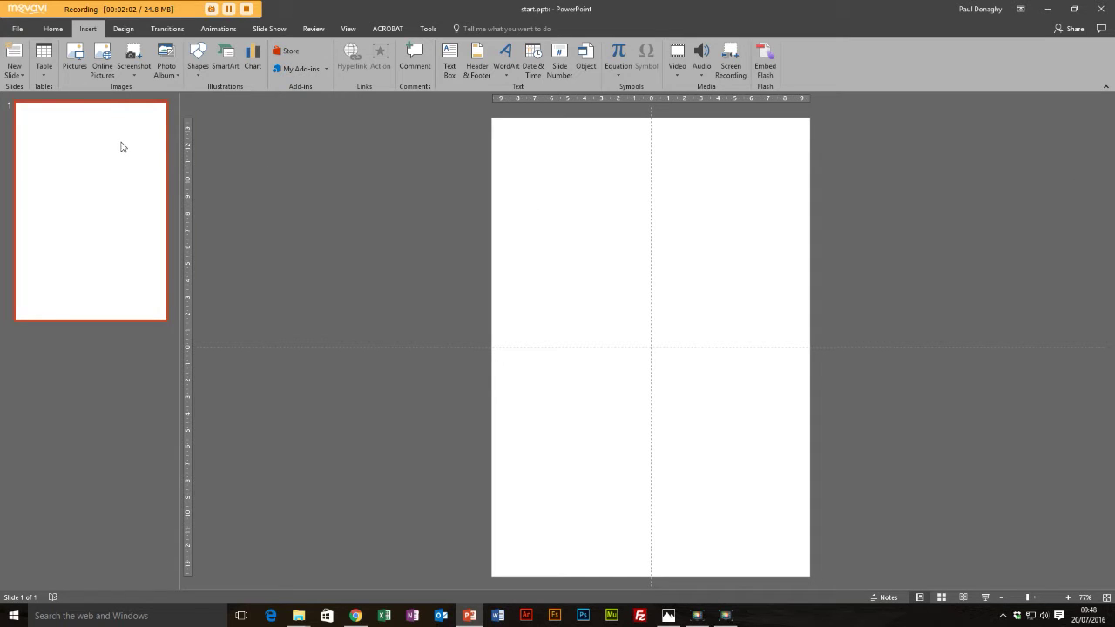
{"action": "left_click", "coordinate": [198, 61]}
{"action": "left_click", "coordinate": [227, 99]}
{"action": "left_click_drag", "start_coordinate": [492, 118], "coordinate": [809, 175]}
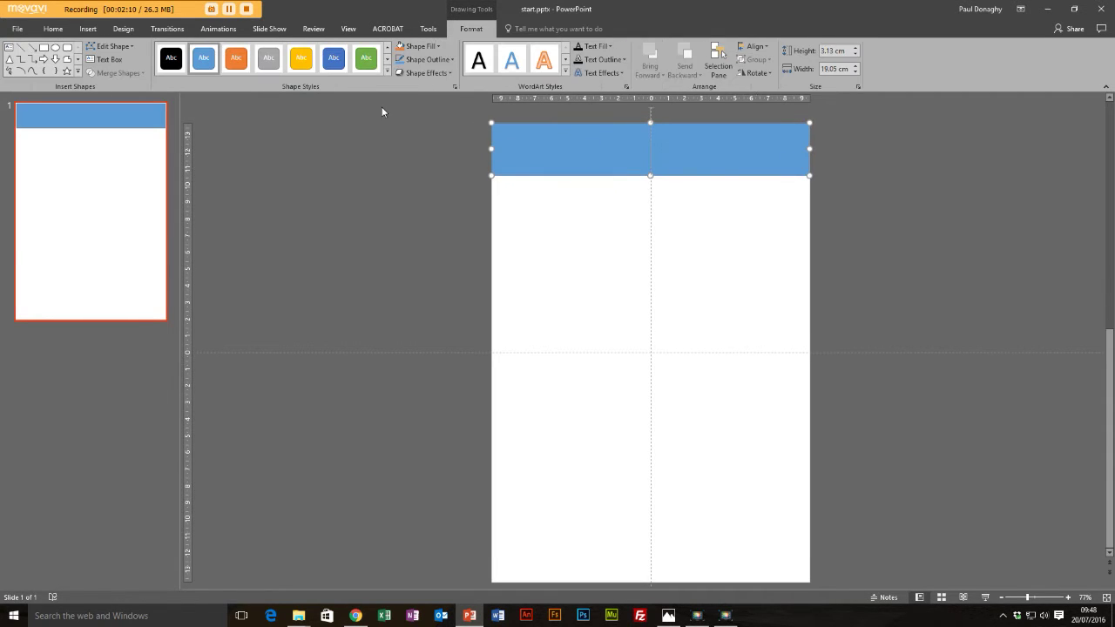
- Fill the banner black and remove its outline
{"action": "left_click", "coordinate": [425, 48]}
{"action": "left_click", "coordinate": [409, 72]}
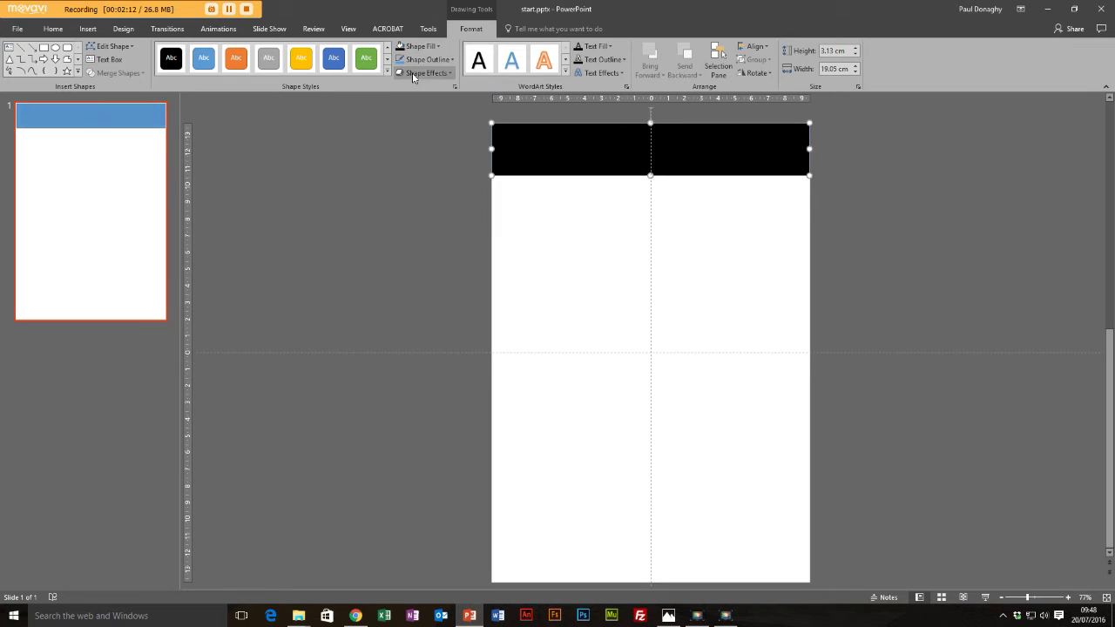
{"action": "left_click", "coordinate": [426, 59]}
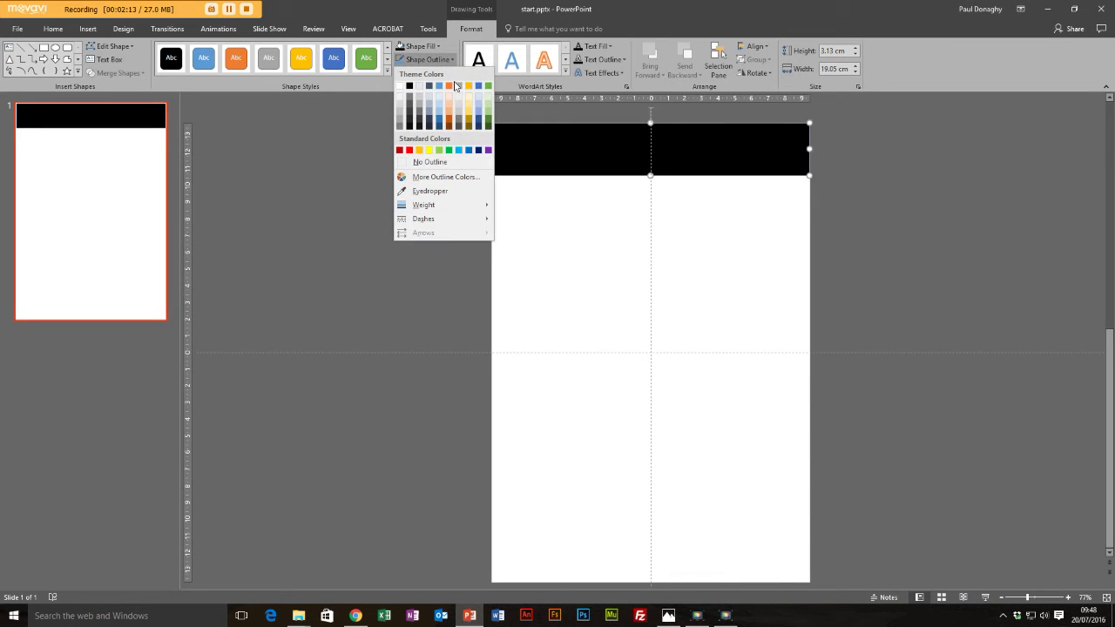
{"action": "left_click", "coordinate": [408, 162]}
{"action": "left_click", "coordinate": [453, 213]}
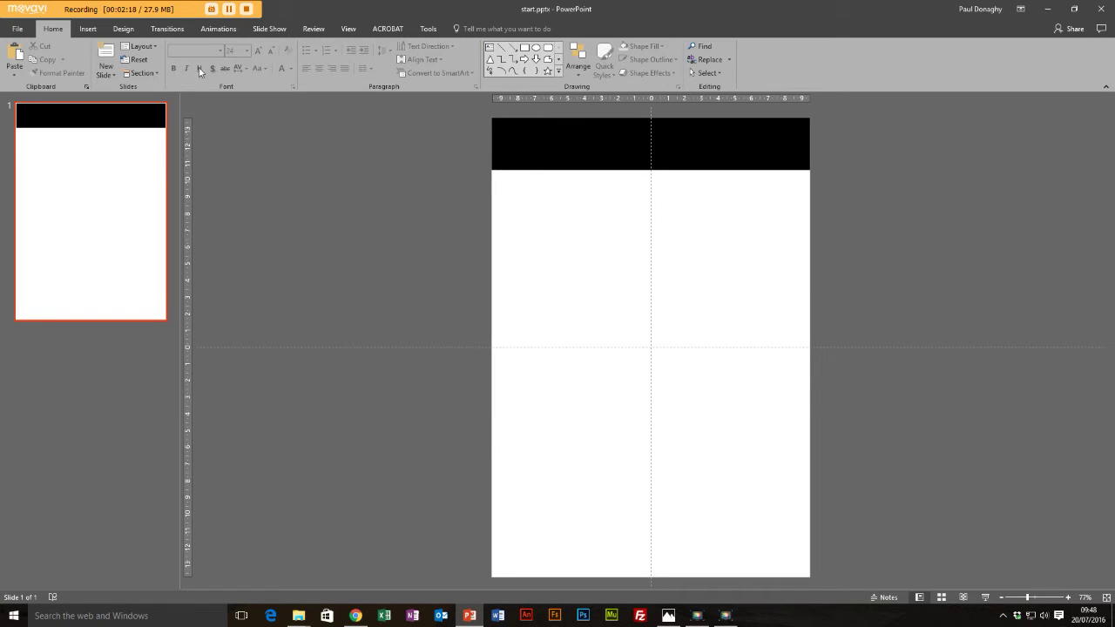
- Insert outline-style WordArt reading 'HELICOPTER SAFETY'
{"action": "left_click", "coordinate": [97, 31]}
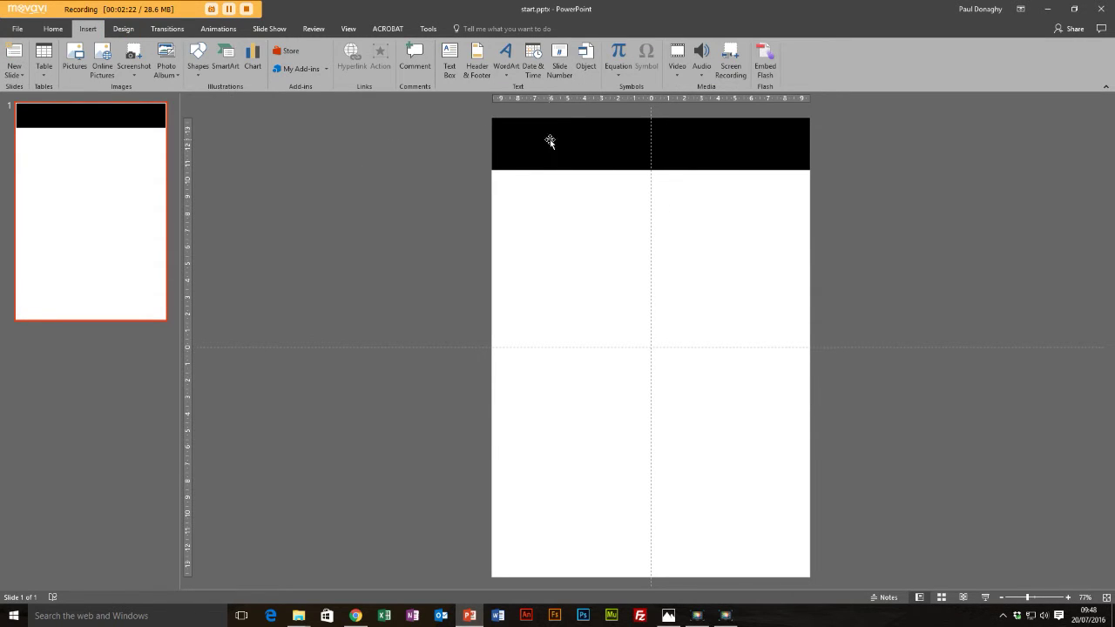
{"action": "left_click", "coordinate": [506, 54]}
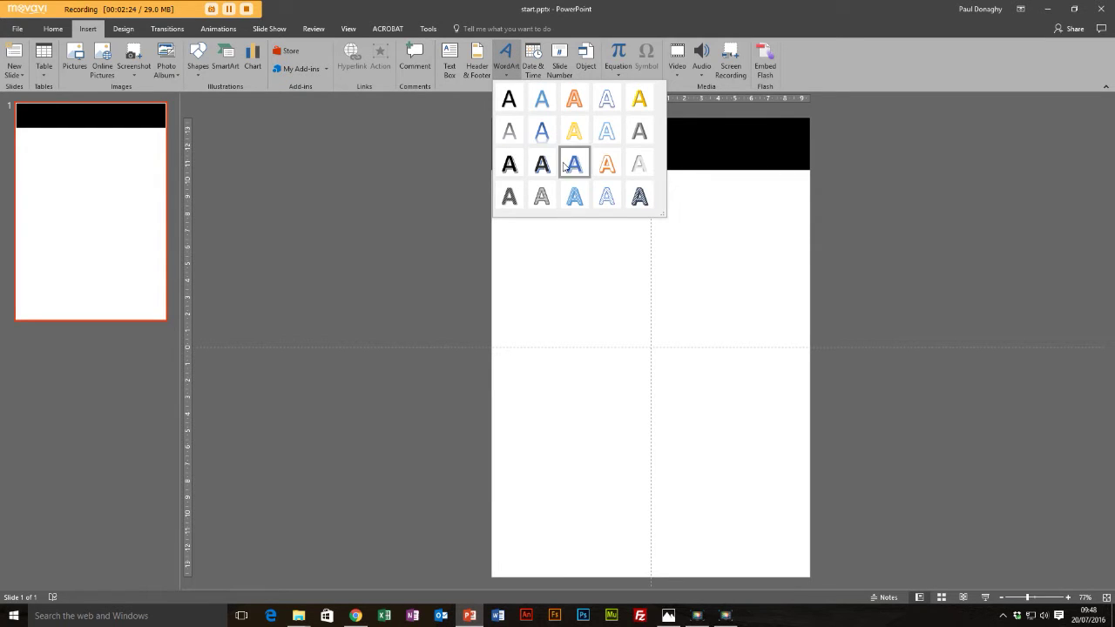
{"action": "left_click", "coordinate": [607, 99]}
{"action": "left_click", "coordinate": [741, 349]}
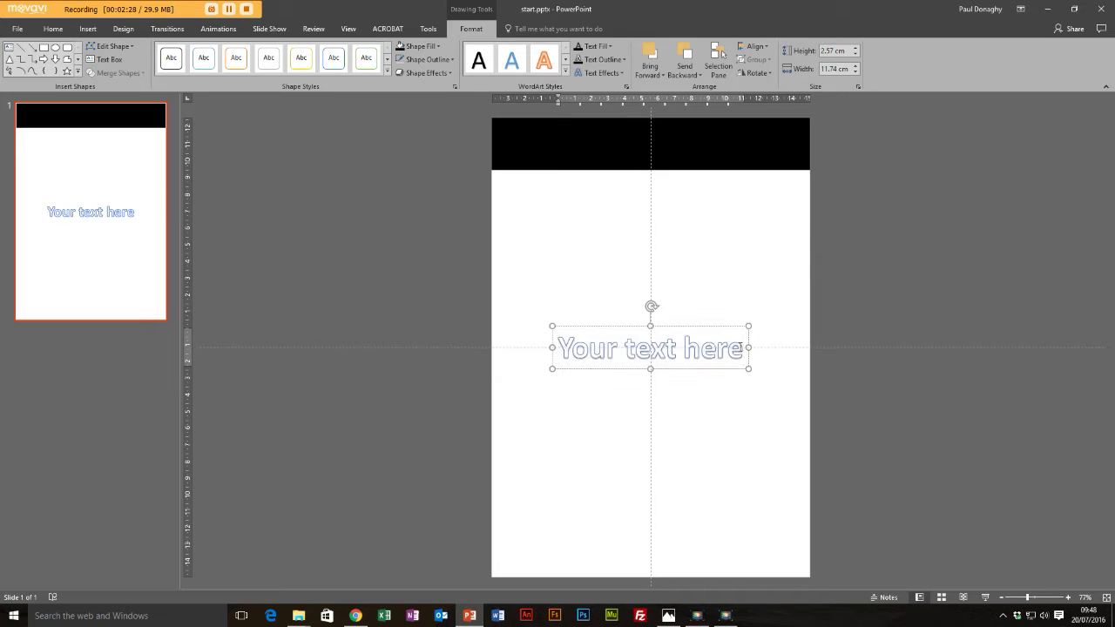
{"action": "key", "text": "BackSpace"}
{"action": "key", "text": "BackSpace"}
{"action": "key", "text": "BackSpace"}
{"action": "key", "text": "BackSpace"}
{"action": "key", "text": "BackSpace"}
{"action": "key", "text": "BackSpace"}
{"action": "key", "text": "BackSpace"}
{"action": "key", "text": "BackSpace"}
{"action": "key", "text": "BackSpace"}
{"action": "key", "text": "BackSpace"}
{"action": "key", "text": "BackSpace"}
{"action": "key", "text": "BackSpace"}
{"action": "key", "text": "BackSpace"}
{"action": "key", "text": "BackSpace"}
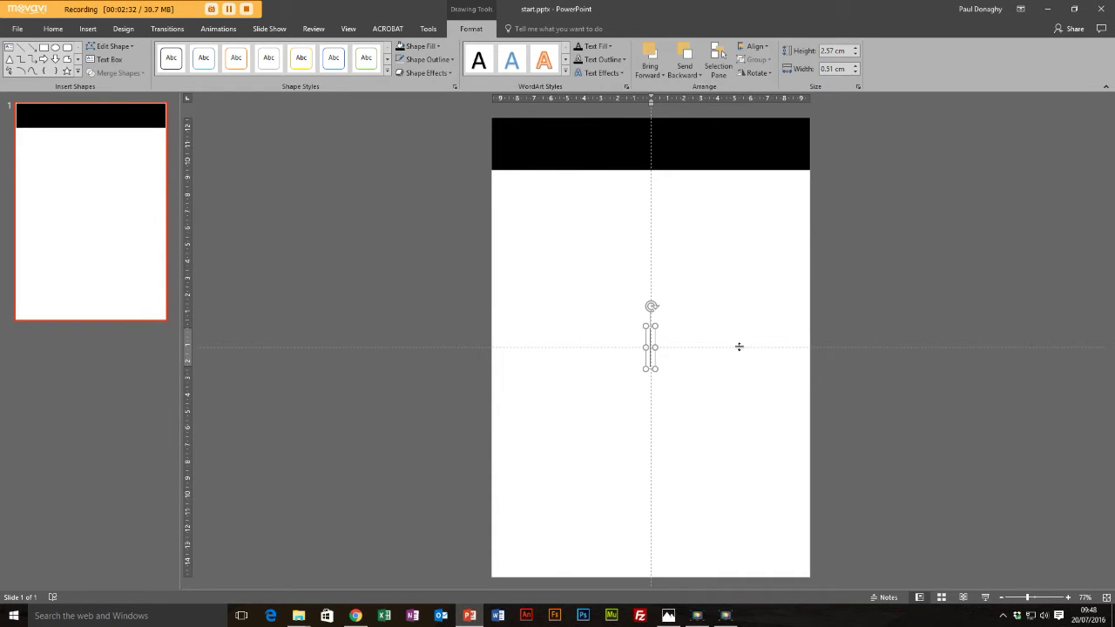
{"action": "type", "text": "HELIC"}
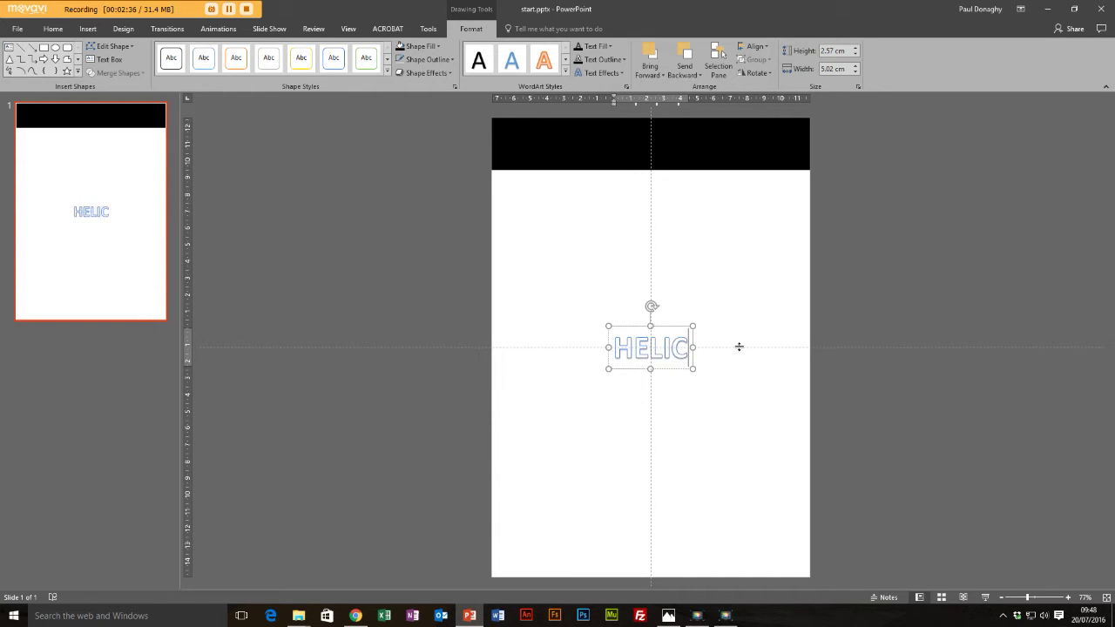
{"action": "type", "text": "OPTER SAFE"}
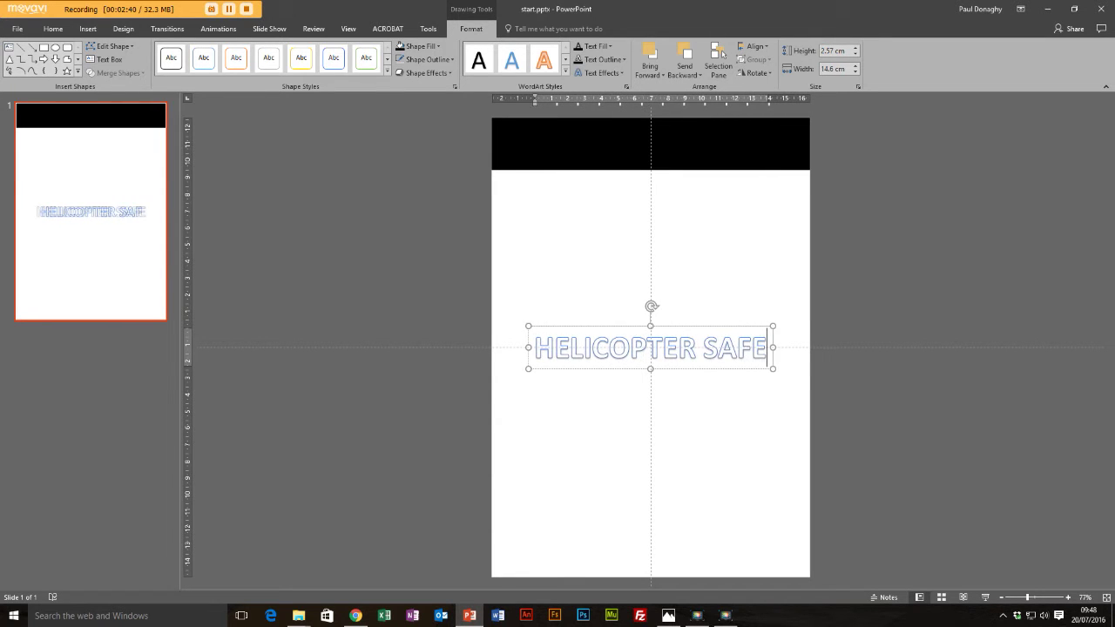
{"action": "type", "text": "TY"}
- Move the HELICOPTER SAFETY WordArt up into the black header bar
{"action": "left_click", "coordinate": [685, 394]}
{"action": "left_click", "coordinate": [685, 348]}
{"action": "left_click_drag", "start_coordinate": [519, 349], "coordinate": [711, 352]}
{"action": "left_click", "coordinate": [711, 352]}
{"action": "left_click", "coordinate": [712, 401]}
{"action": "left_click", "coordinate": [701, 359]}
{"action": "left_click_drag", "start_coordinate": [712, 323], "coordinate": [711, 123]}
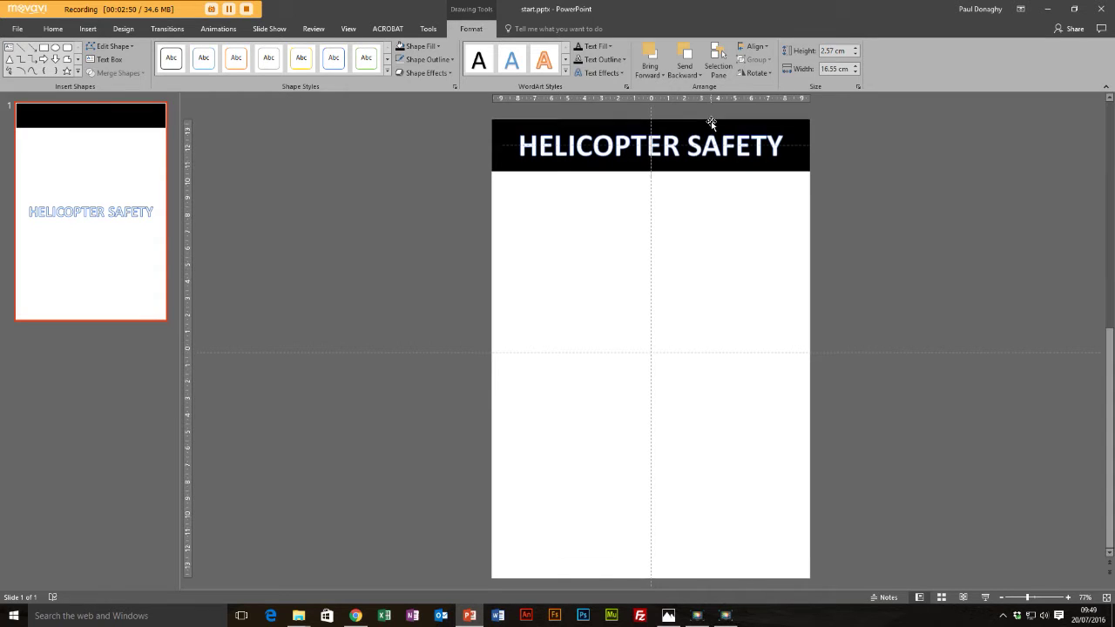
{"action": "left_click", "coordinate": [497, 229]}
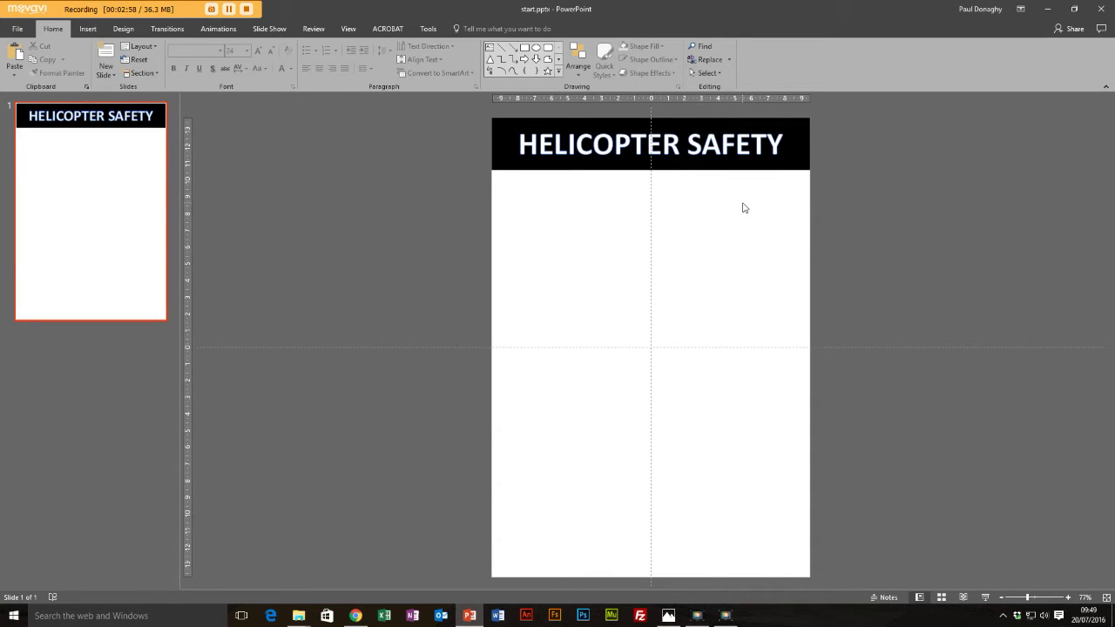
- Drag the helicopter picture from File Explorer onto the middle of the slide
{"action": "key", "text": "super+e"}
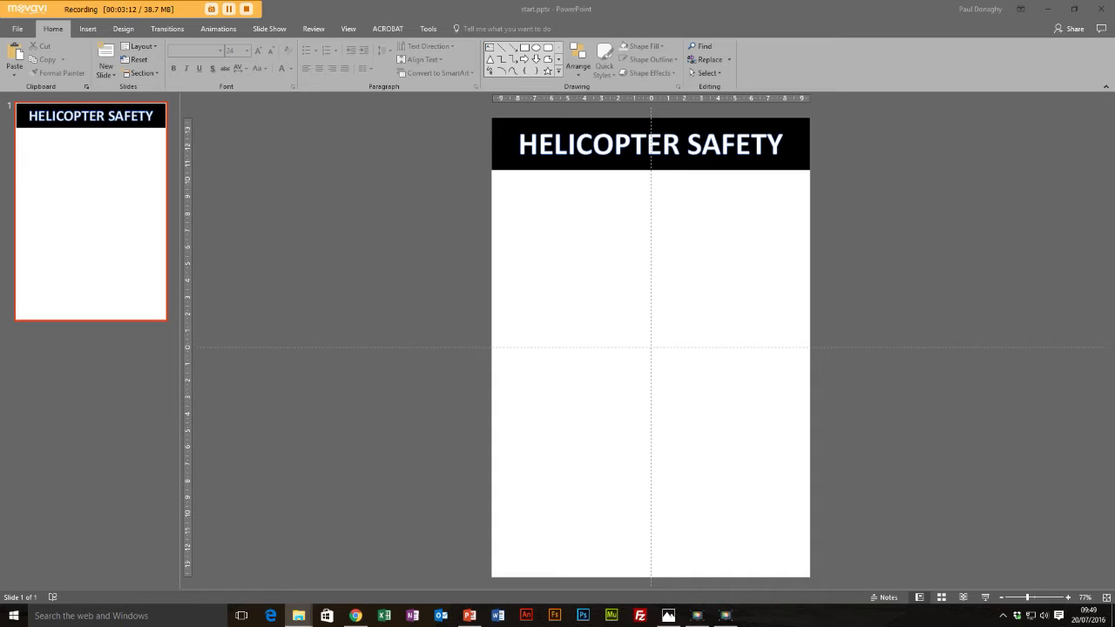
{"action": "left_click_drag", "start_coordinate": [1040, 369], "coordinate": [659, 322]}
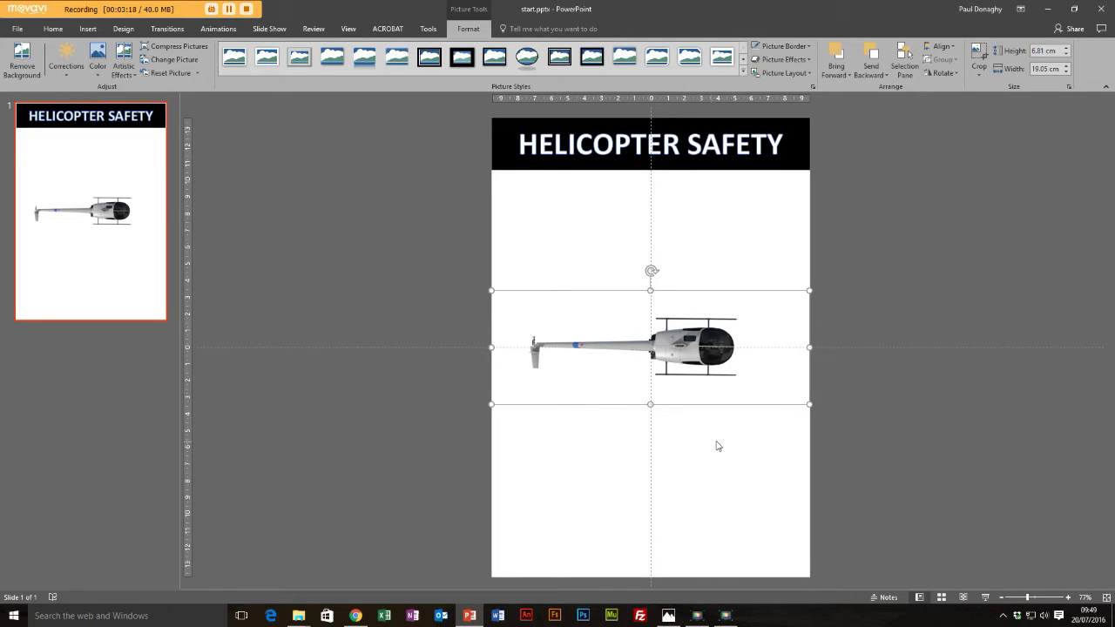
- Bring the blurred rotor picture in from File Explorer and place it above the helicopter
{"action": "key", "text": "super+e"}
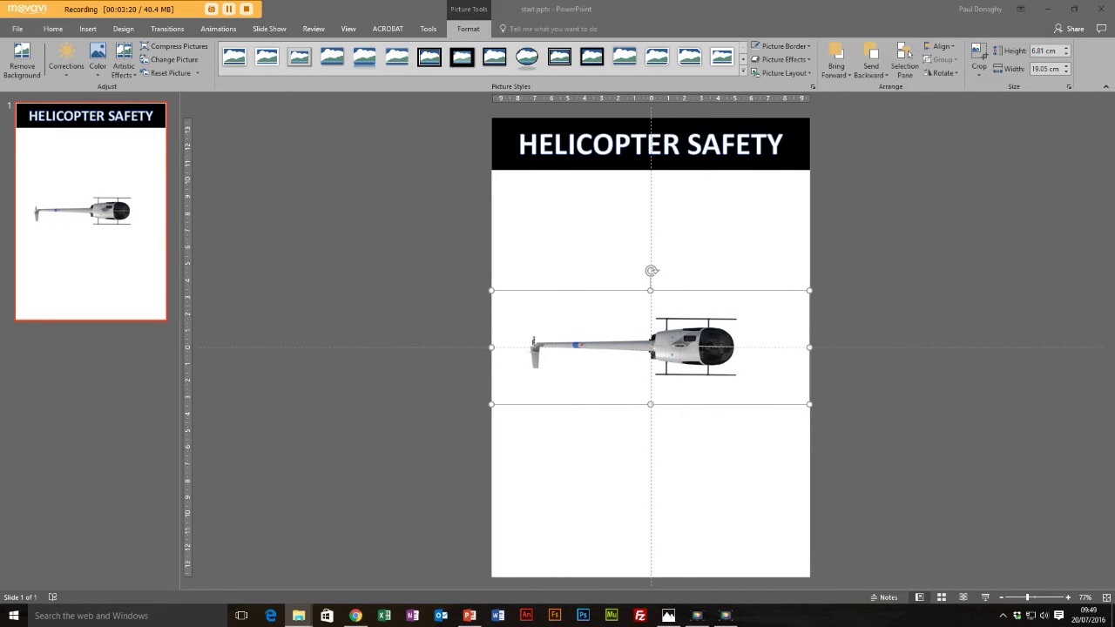
{"action": "left_click_drag", "start_coordinate": [796, 438], "coordinate": [692, 468]}
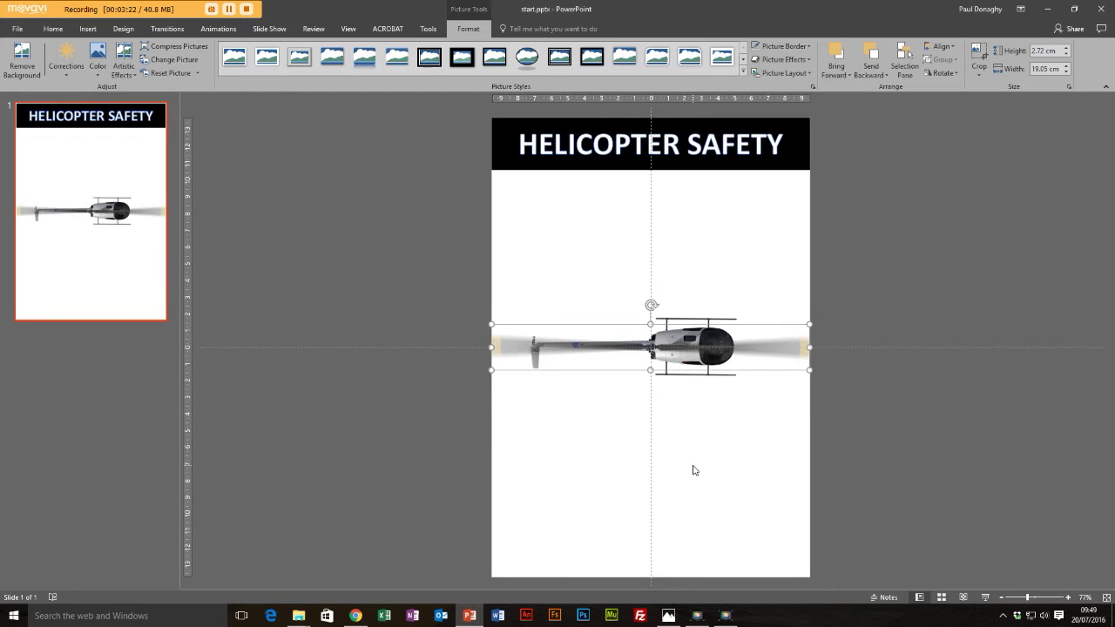
{"action": "left_click_drag", "start_coordinate": [679, 336], "coordinate": [678, 247]}
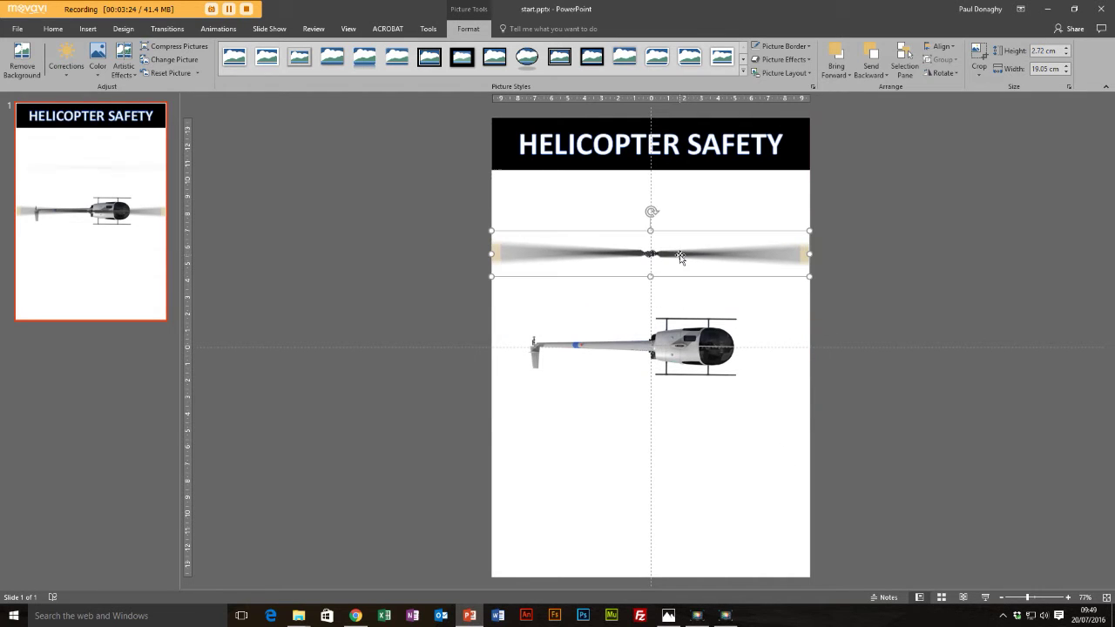
- Turn the helicopter nose-up, enlarge it, and lay the rotor diagonally over its hub
{"action": "left_click", "coordinate": [695, 322]}
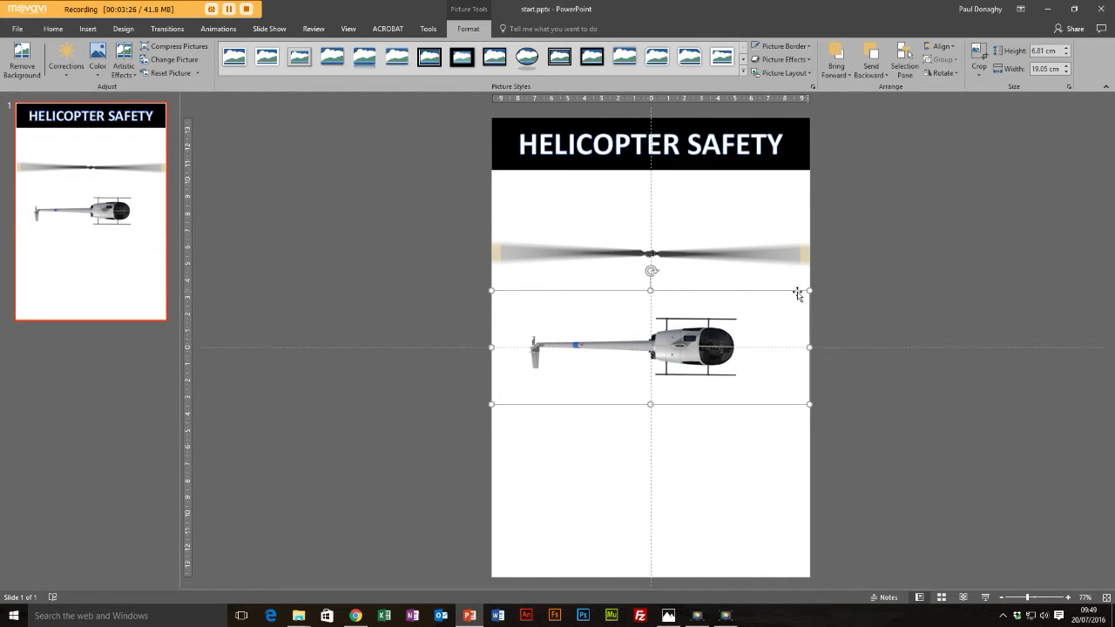
{"action": "left_click_drag", "start_coordinate": [651, 271], "coordinate": [655, 360]}
{"action": "left_click_drag", "start_coordinate": [597, 215], "coordinate": [567, 180]}
{"action": "left_click_drag", "start_coordinate": [629, 315], "coordinate": [647, 337]}
{"action": "left_click_drag", "start_coordinate": [754, 259], "coordinate": [756, 321]}
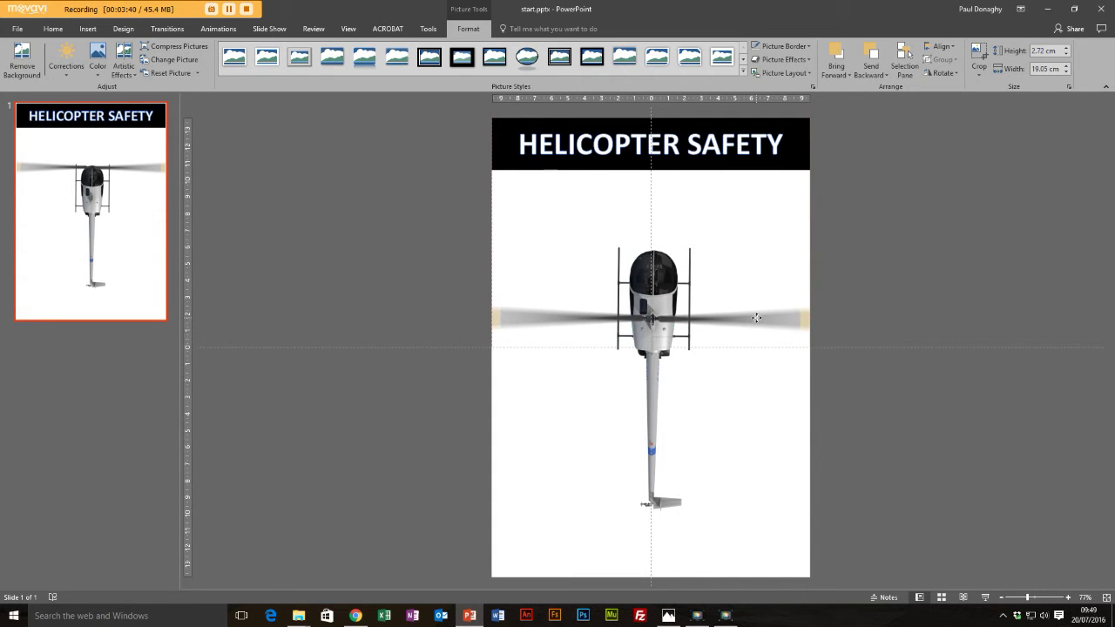
{"action": "left_click_drag", "start_coordinate": [652, 280], "coordinate": [660, 311]}
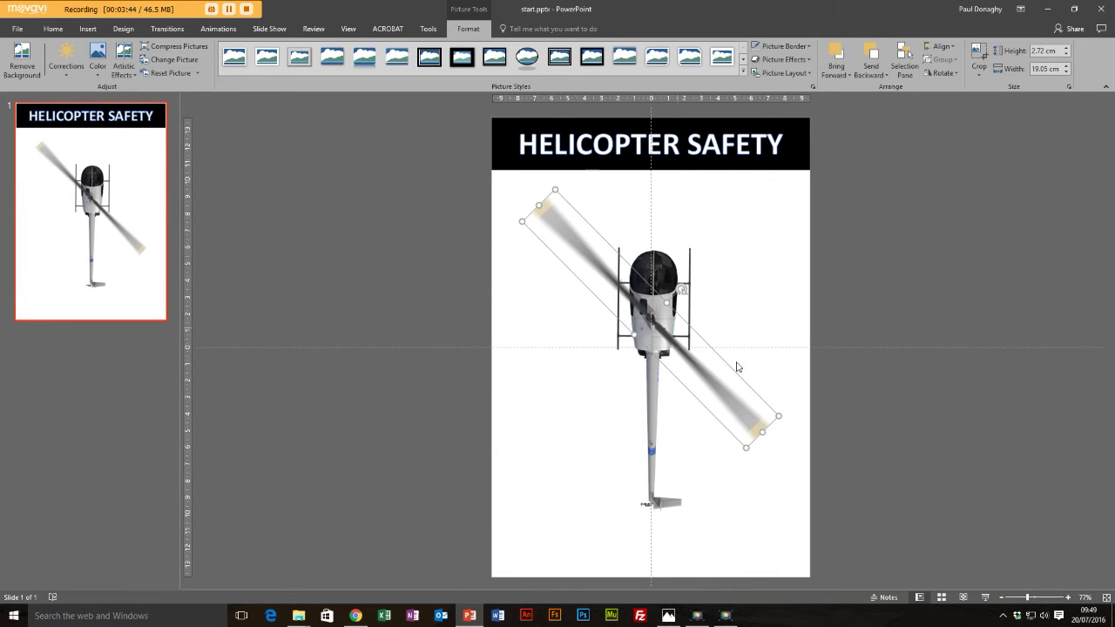
{"action": "left_click", "coordinate": [608, 492]}
{"action": "left_click", "coordinate": [555, 436]}
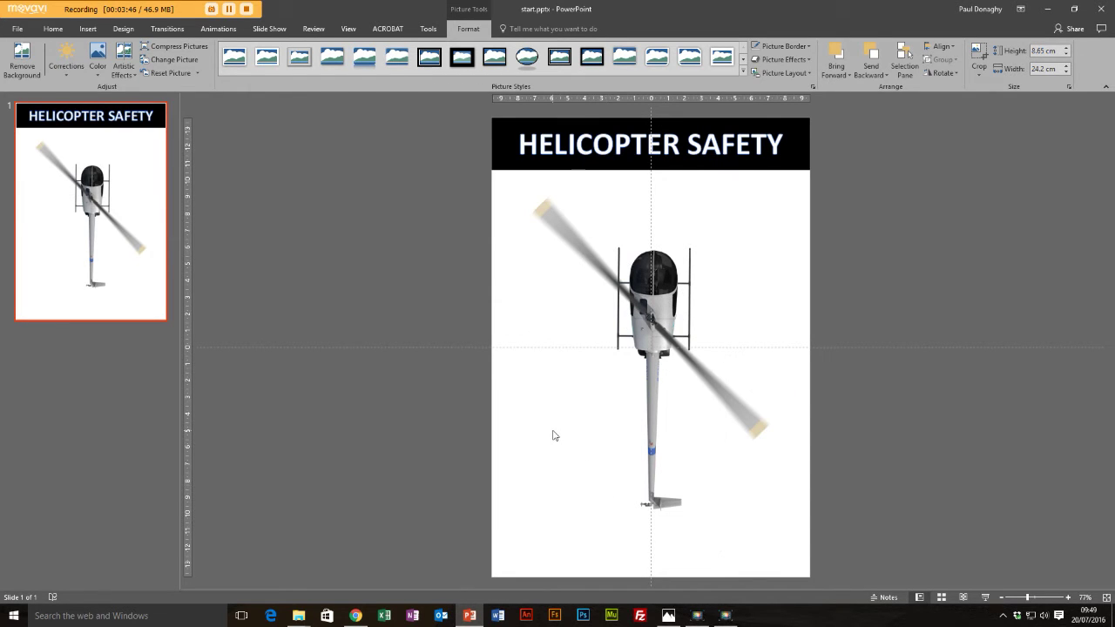
{"action": "left_click", "coordinate": [649, 427]}
{"action": "left_click", "coordinate": [662, 331]}
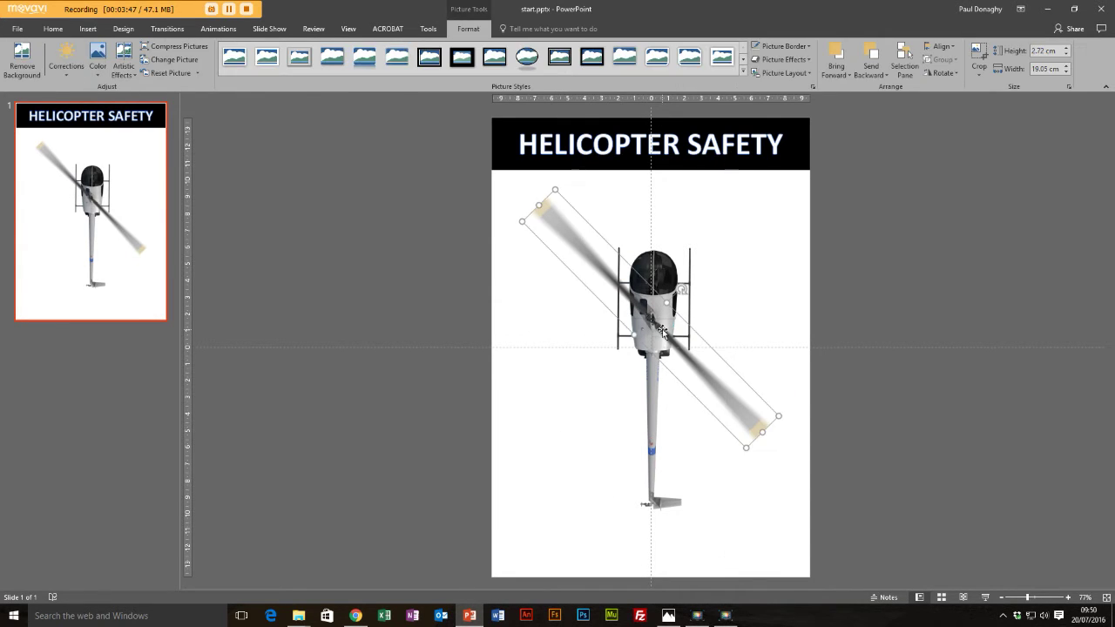
{"action": "left_click", "coordinate": [586, 357]}
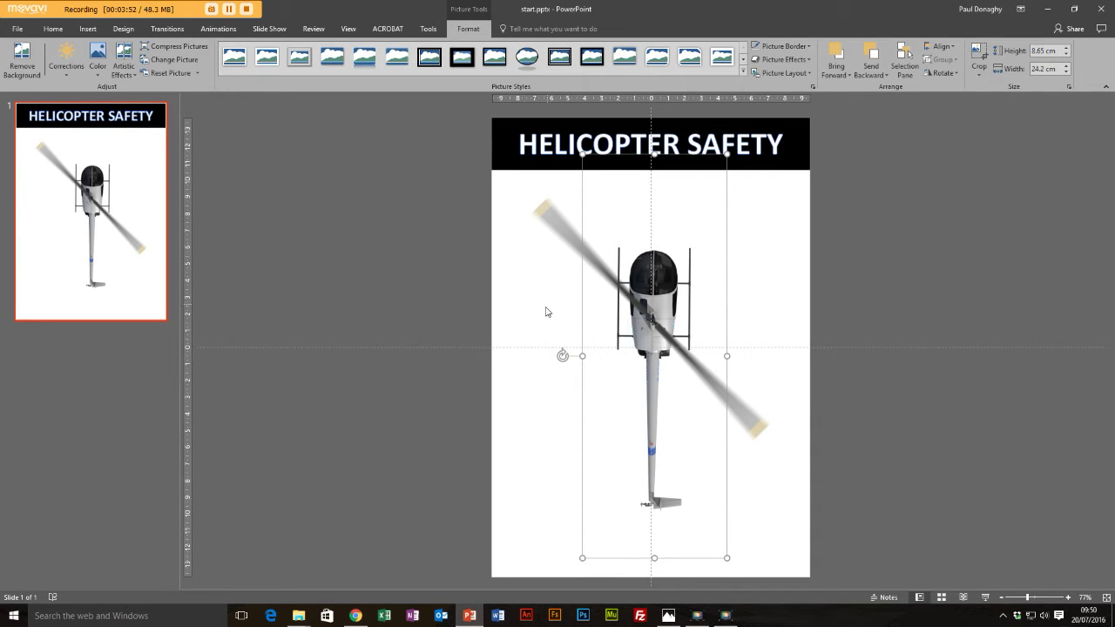
{"action": "left_click", "coordinate": [795, 288]}
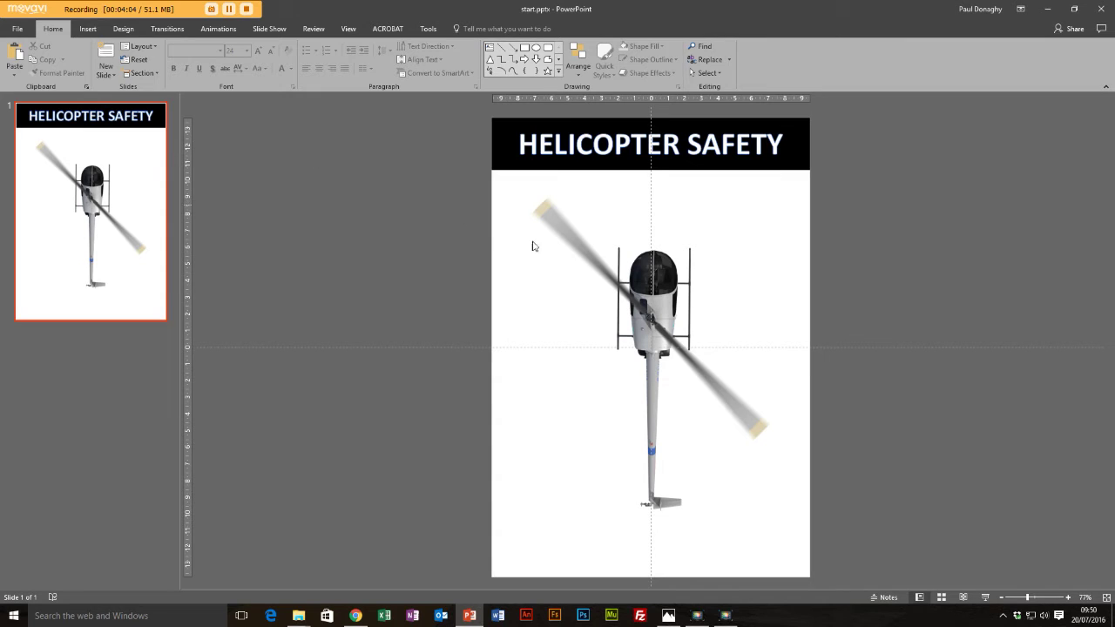
- Draw a rectangle over the helicopter's tail, centred beneath the cockpit
{"action": "left_click", "coordinate": [88, 28]}
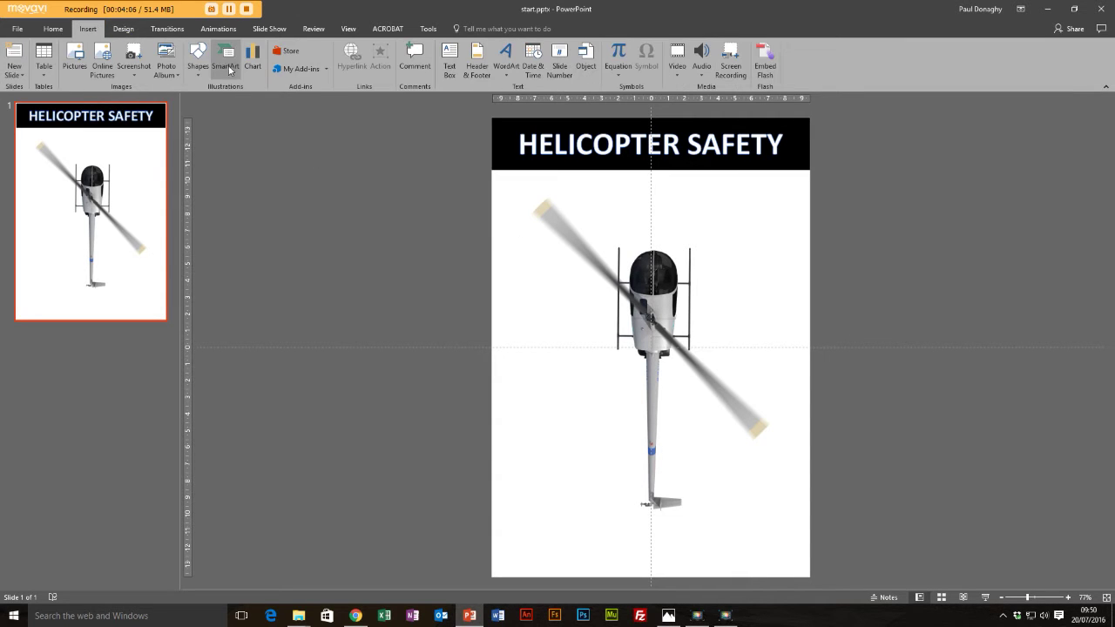
{"action": "left_click", "coordinate": [203, 53]}
{"action": "left_click", "coordinate": [218, 101]}
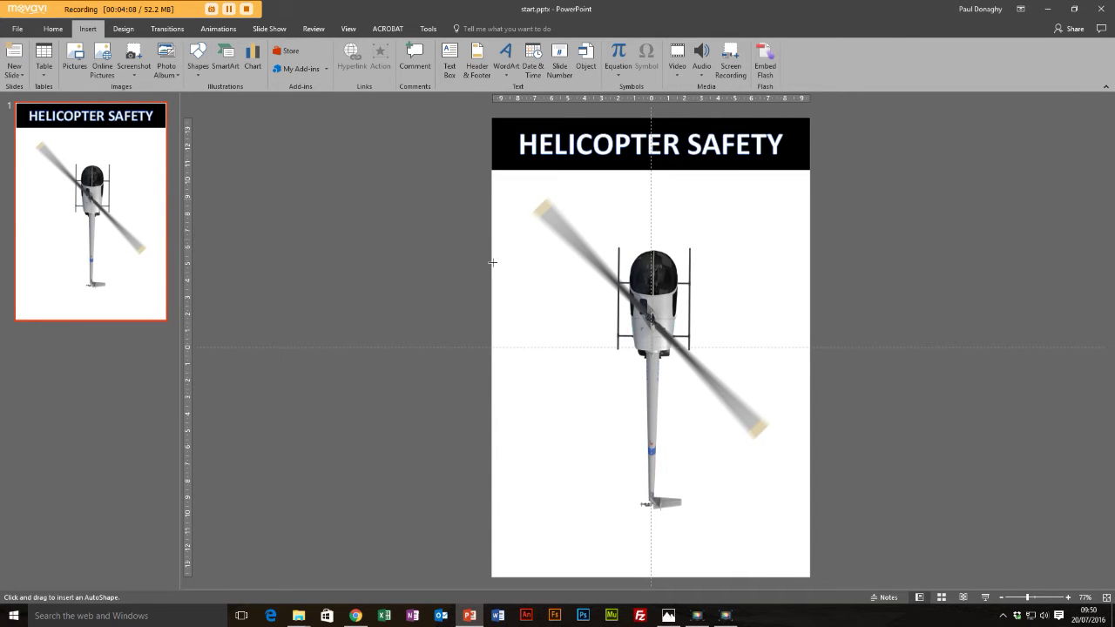
{"action": "left_click_drag", "start_coordinate": [642, 356], "coordinate": [685, 519]}
{"action": "left_click_drag", "start_coordinate": [667, 438], "coordinate": [659, 428]}
- Fill the rectangle red and remove its outline
{"action": "left_click", "coordinate": [426, 46]}
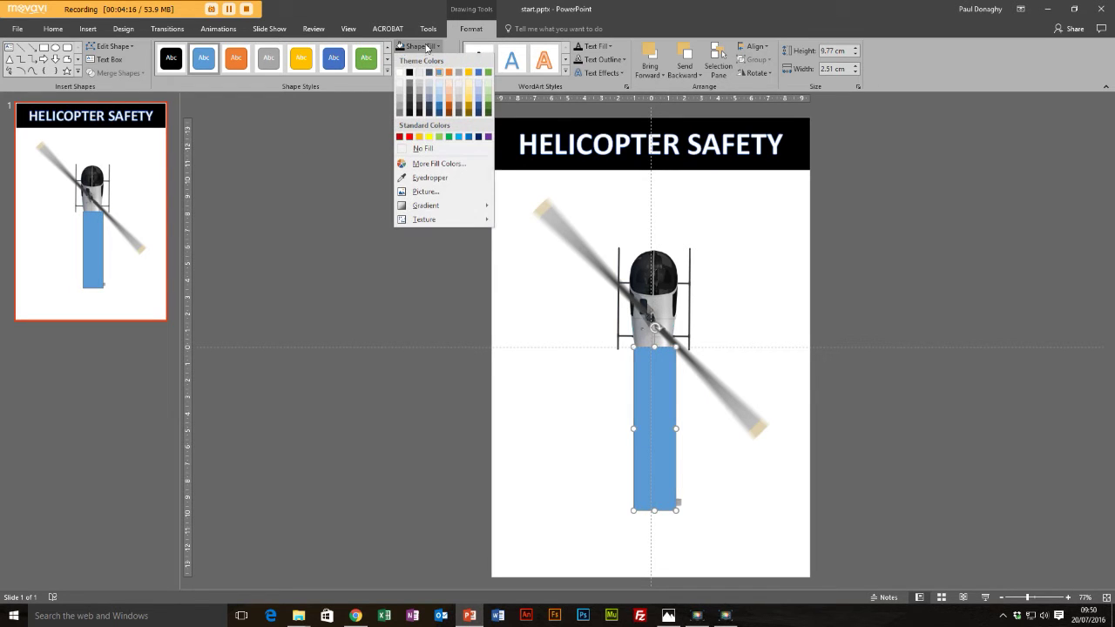
{"action": "left_click", "coordinate": [409, 137]}
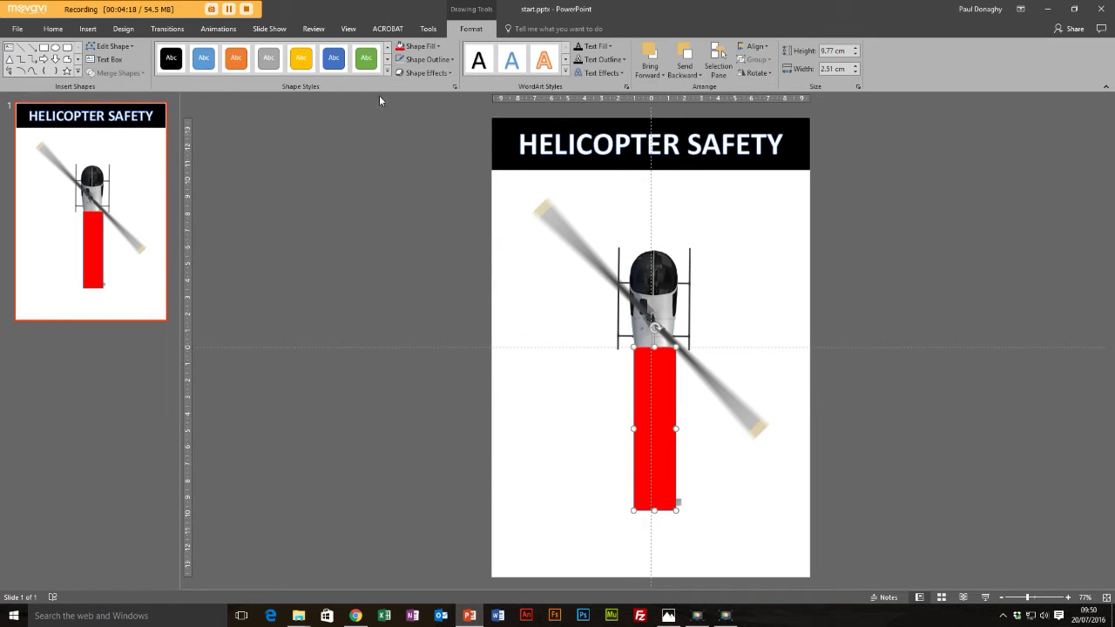
{"action": "left_click", "coordinate": [426, 59]}
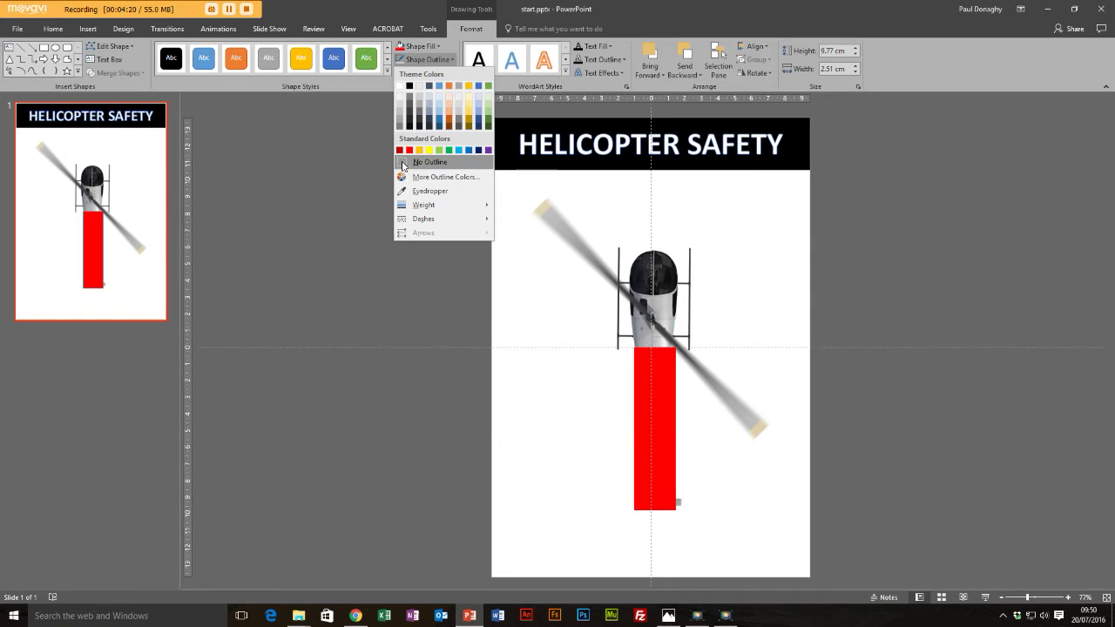
{"action": "left_click", "coordinate": [403, 162]}
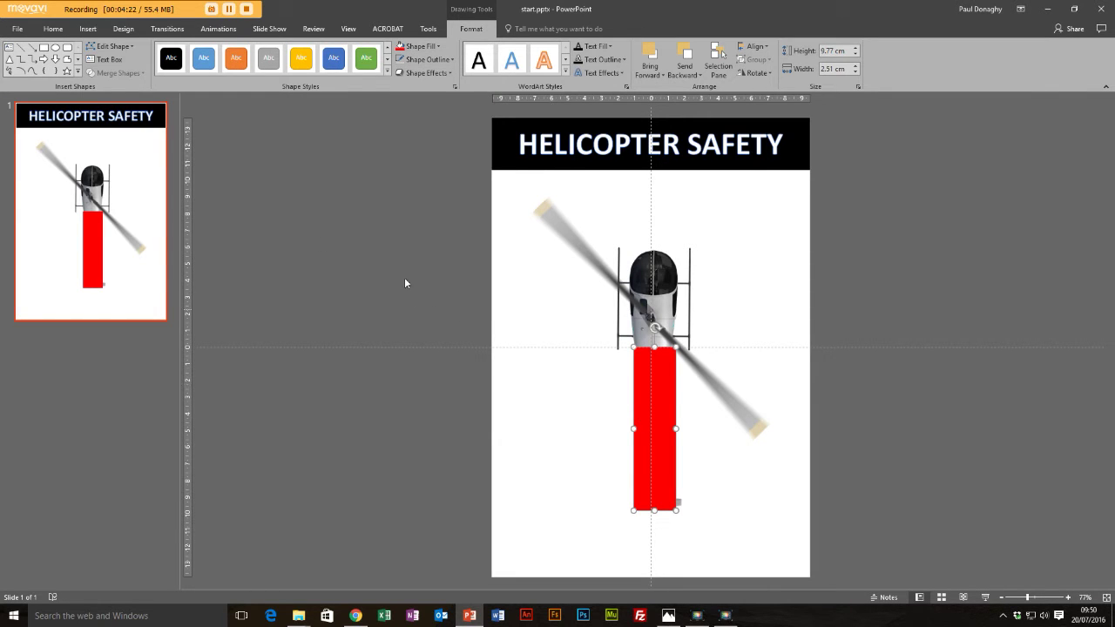
{"action": "left_click", "coordinate": [109, 46]}
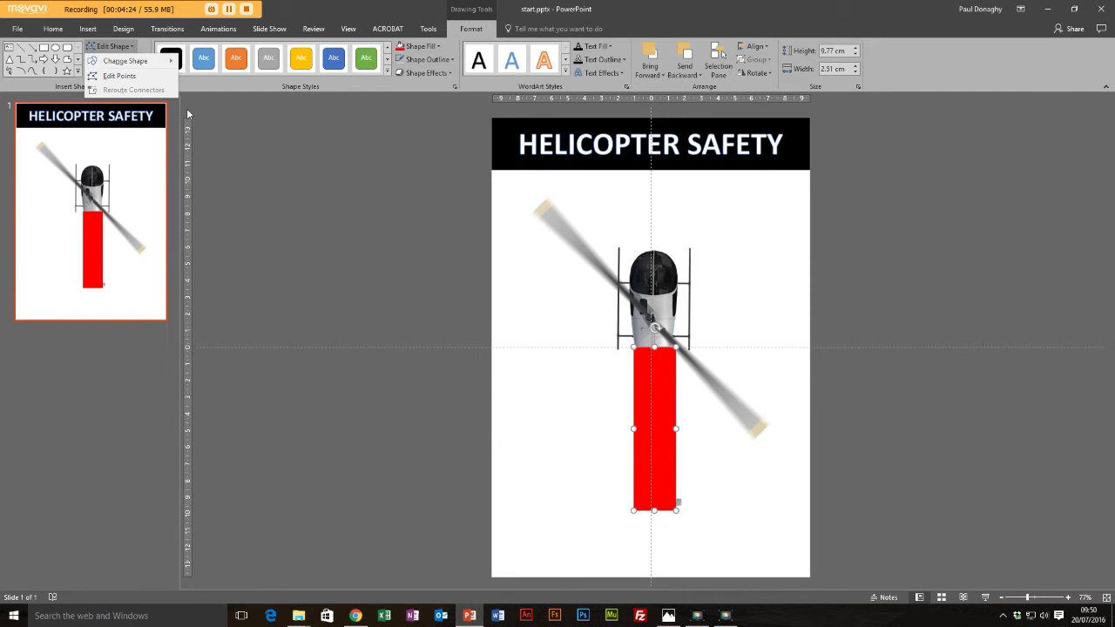
- Edit the points to narrow the top and widen the base, then nudge the trapezoid down and right
{"action": "left_click", "coordinate": [129, 76]}
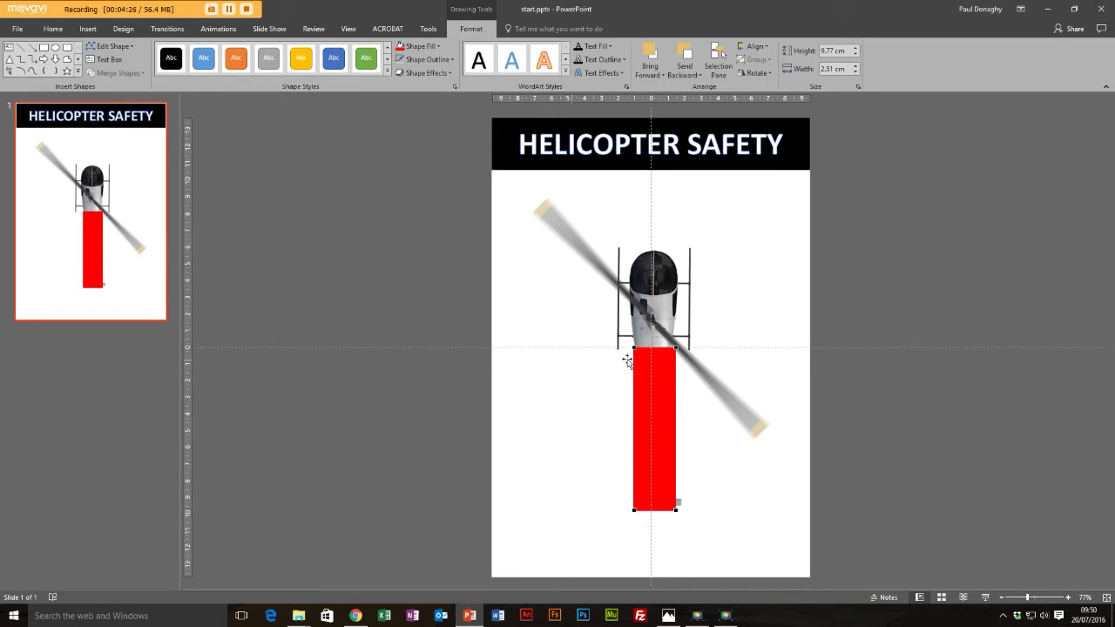
{"action": "left_click_drag", "start_coordinate": [673, 349], "coordinate": [642, 347]}
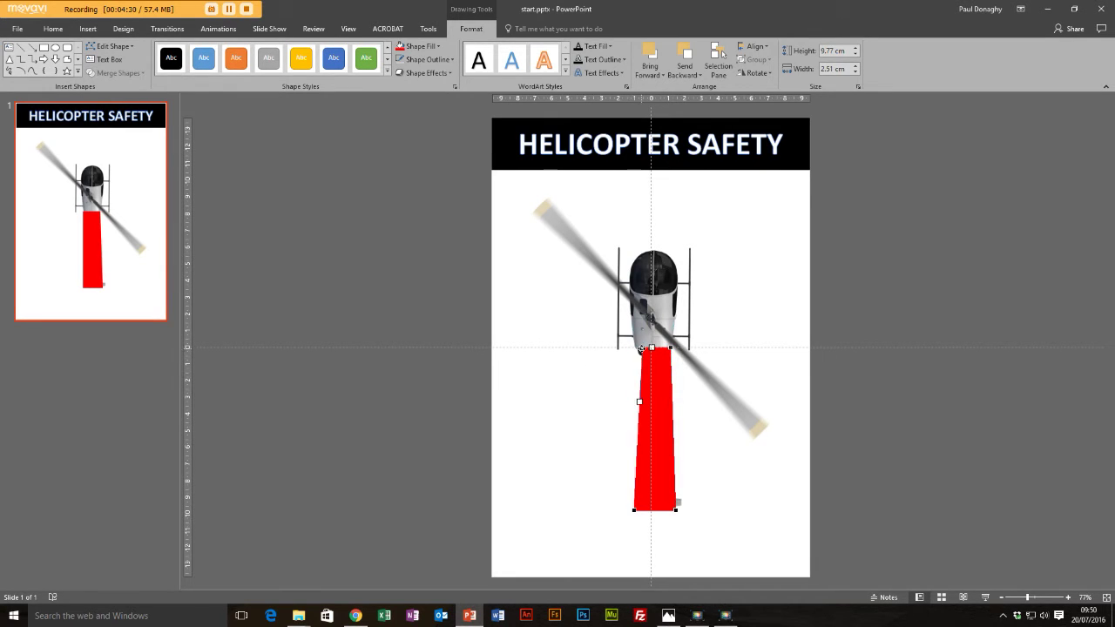
{"action": "left_click_drag", "start_coordinate": [676, 510], "coordinate": [700, 510]}
{"action": "left_click_drag", "start_coordinate": [630, 510], "coordinate": [615, 510]}
{"action": "left_click_drag", "start_coordinate": [664, 449], "coordinate": [660, 455]}
{"action": "key", "text": "ctrl+Right"}
{"action": "key", "text": "ctrl+Right"}
{"action": "key", "text": "ctrl+Right"}
{"action": "key", "text": "ctrl+Right"}
{"action": "key", "text": "ctrl+Right"}
{"action": "key", "text": "ctrl+Right"}
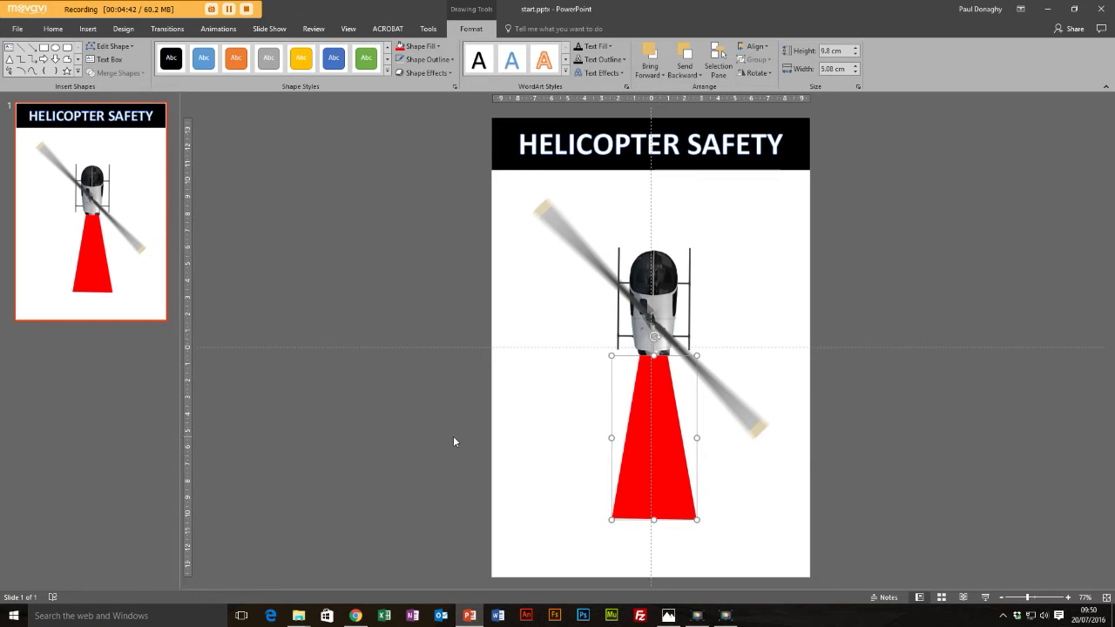
{"action": "left_click", "coordinate": [110, 46]}
{"action": "left_click", "coordinate": [118, 72]}
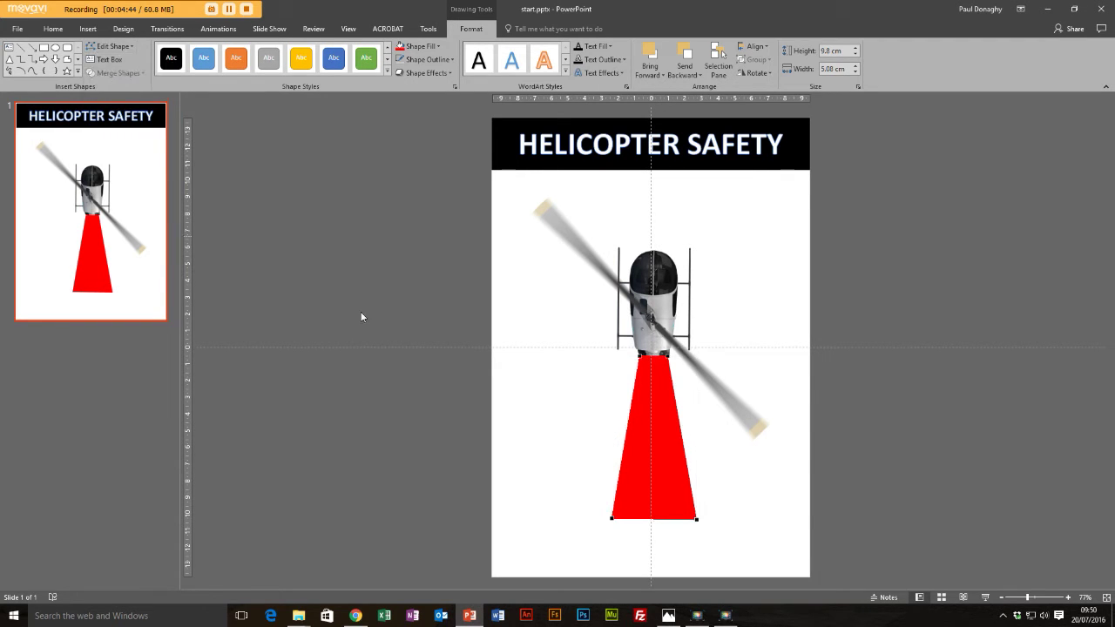
- Curve the beam's bottom edge and pull its bottom corners further outward
{"action": "left_click_drag", "start_coordinate": [695, 520], "coordinate": [670, 530]}
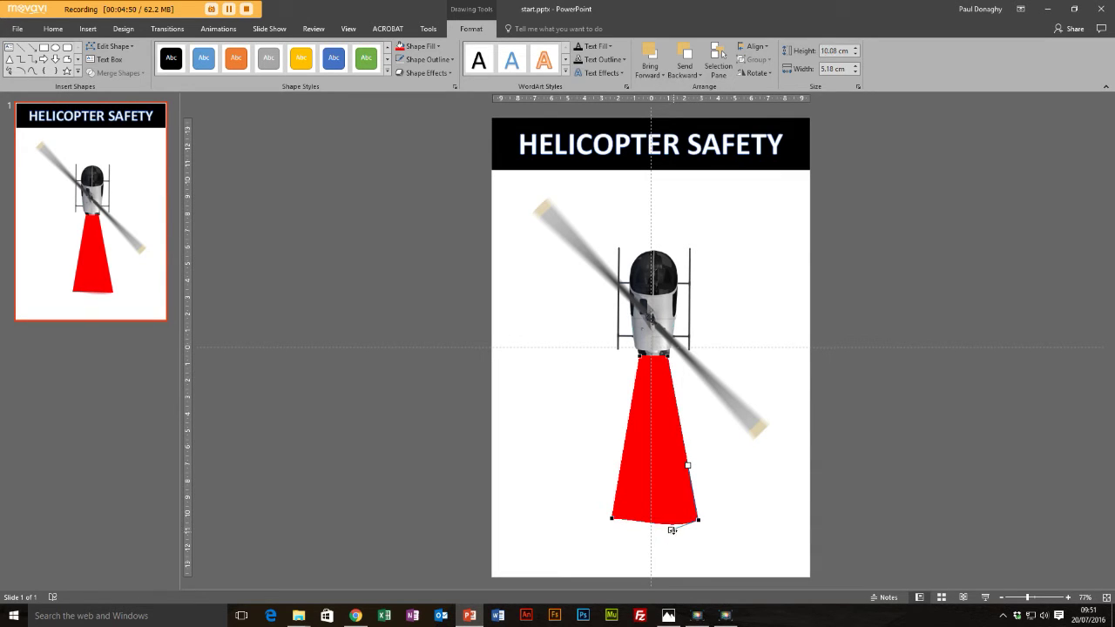
{"action": "left_click", "coordinate": [612, 519]}
{"action": "left_click_drag", "start_coordinate": [639, 518], "coordinate": [638, 529]}
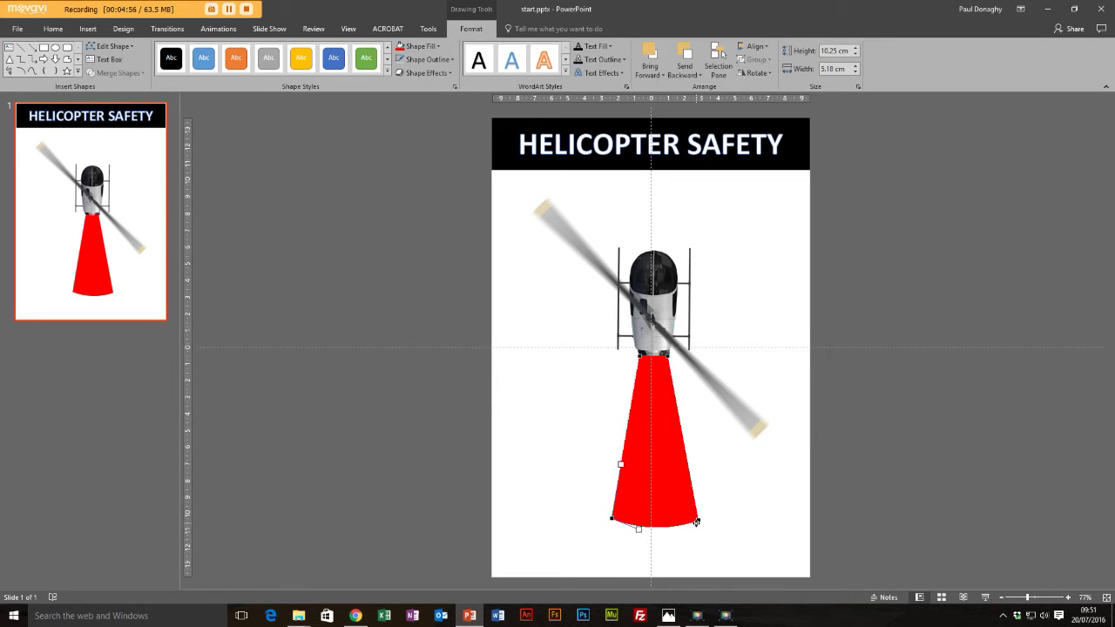
{"action": "left_click_drag", "start_coordinate": [698, 519], "coordinate": [711, 515]}
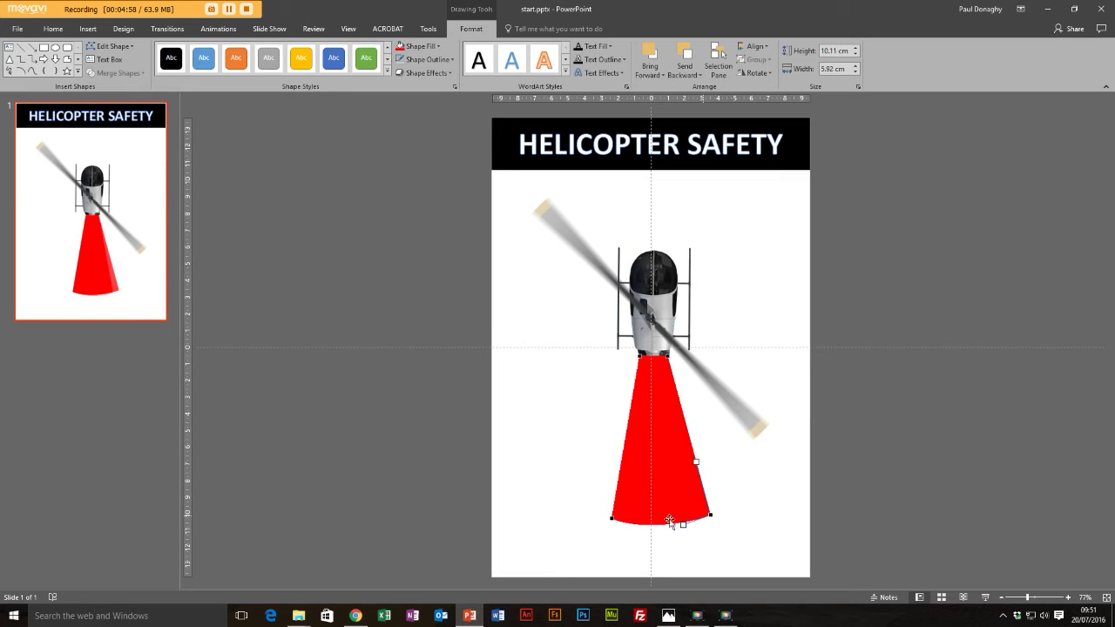
{"action": "left_click_drag", "start_coordinate": [614, 518], "coordinate": [596, 514]}
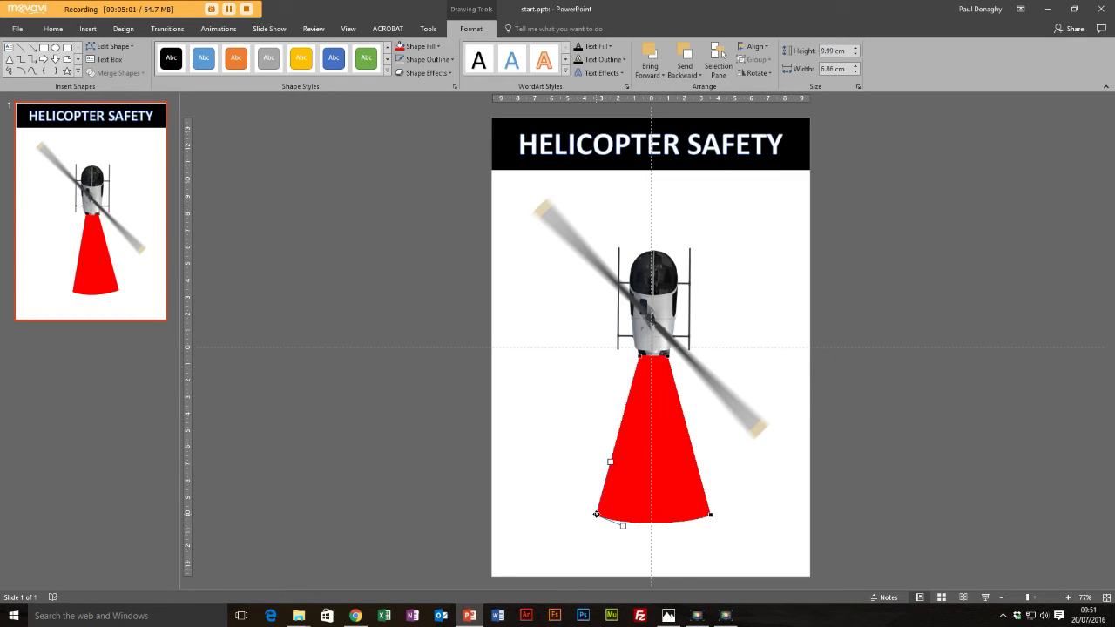
{"action": "left_click", "coordinate": [642, 537]}
- Send the red beam to the back, behind the helicopter
{"action": "left_click", "coordinate": [617, 467]}
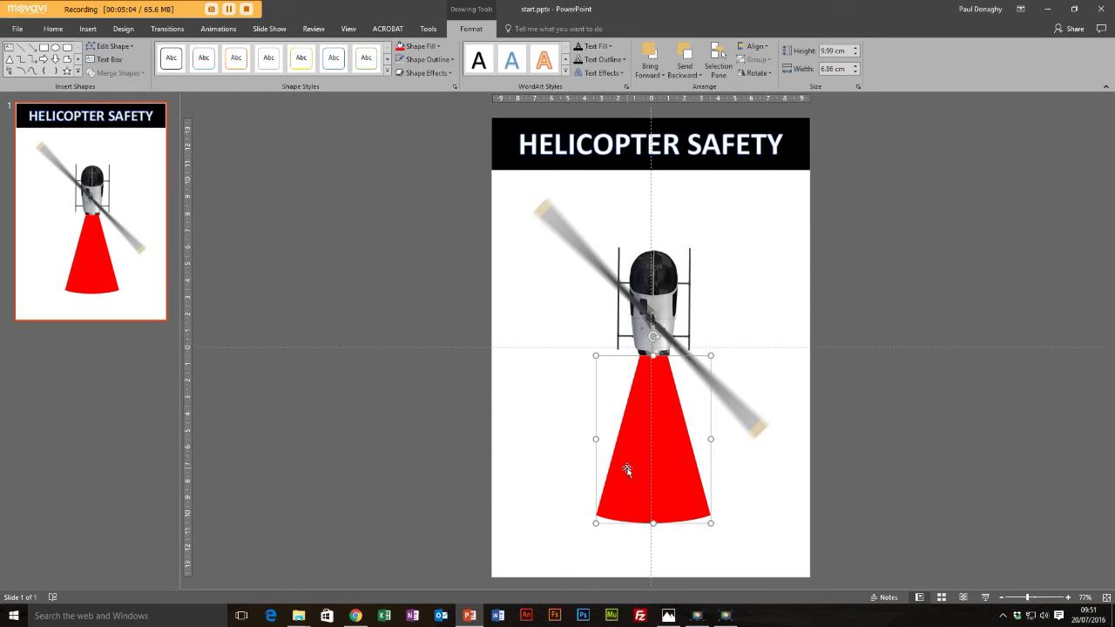
{"action": "right_click", "coordinate": [627, 469]}
{"action": "mouse_move", "coordinate": [667, 392]}
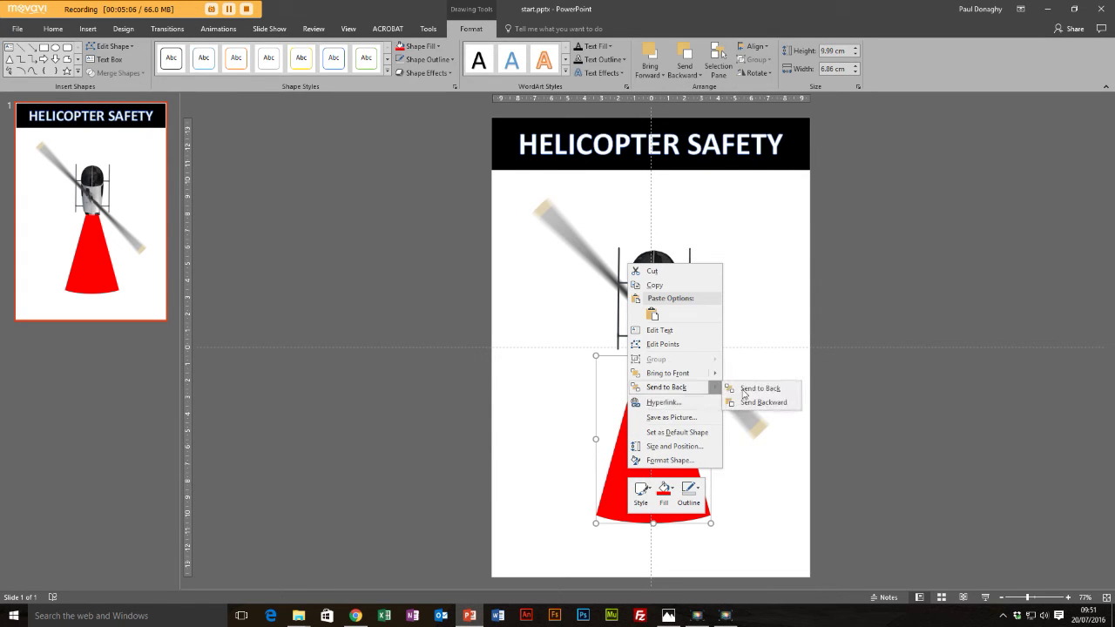
{"action": "left_click", "coordinate": [756, 391]}
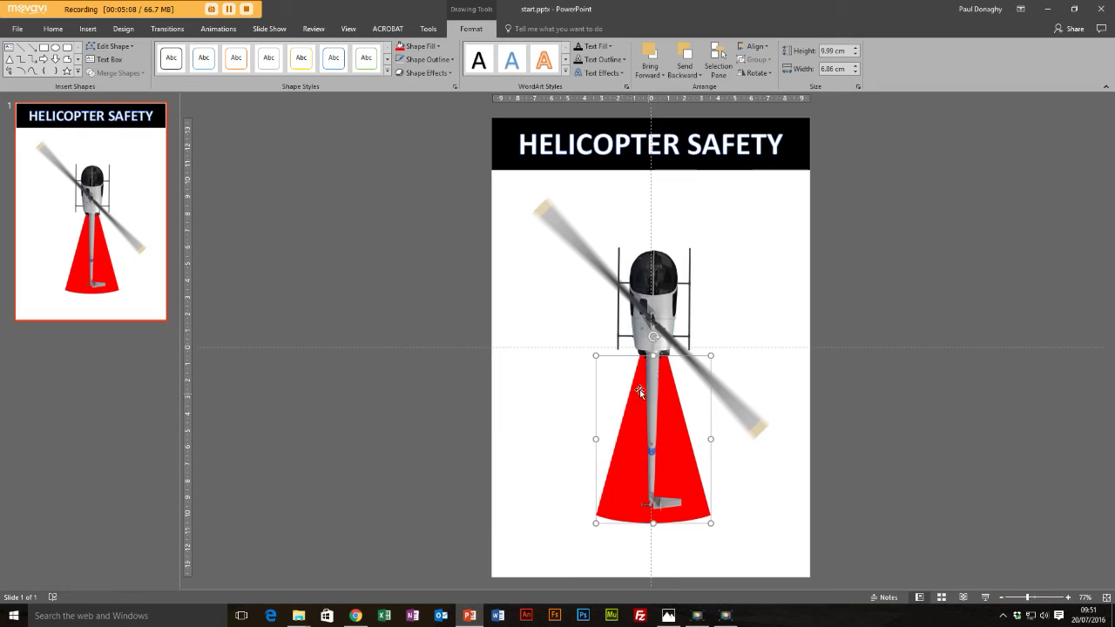